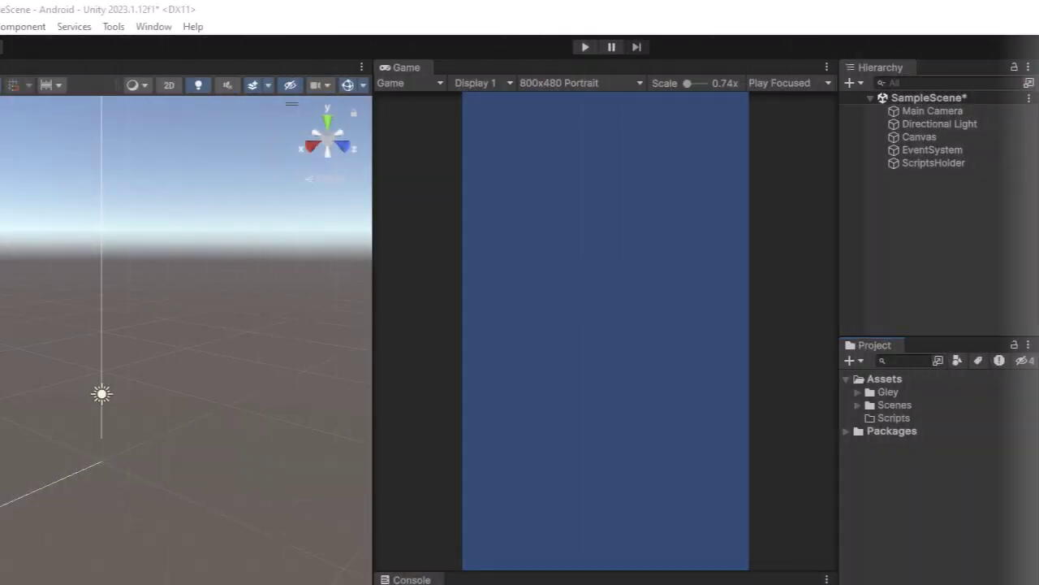
Open the Daily Rewards settings from the Tools > Gley menu
{"action": "left_click", "coordinate": [109, 27]}
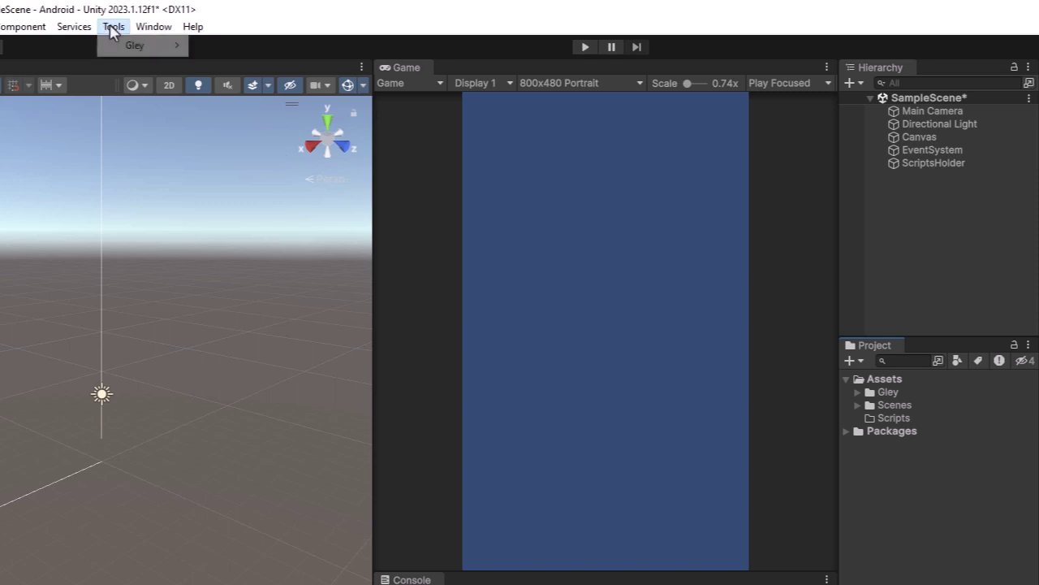
{"action": "mouse_move", "coordinate": [122, 44]}
{"action": "left_click", "coordinate": [241, 69]}
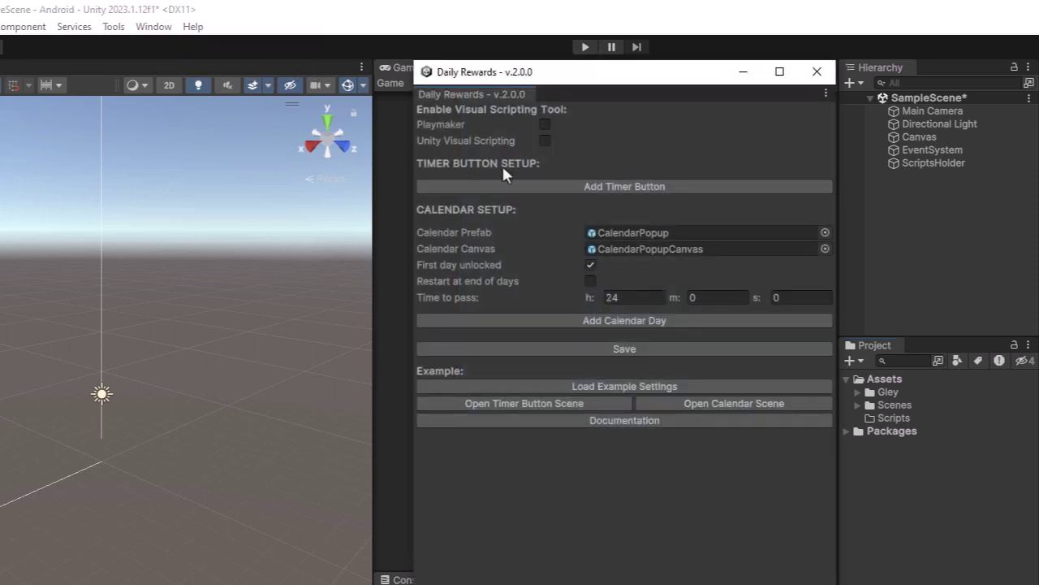
Add timer button RewardButton set to 0 h 0 m 1 s with completion text Open
{"action": "left_click", "coordinate": [600, 186]}
{"action": "left_click", "coordinate": [636, 199]}
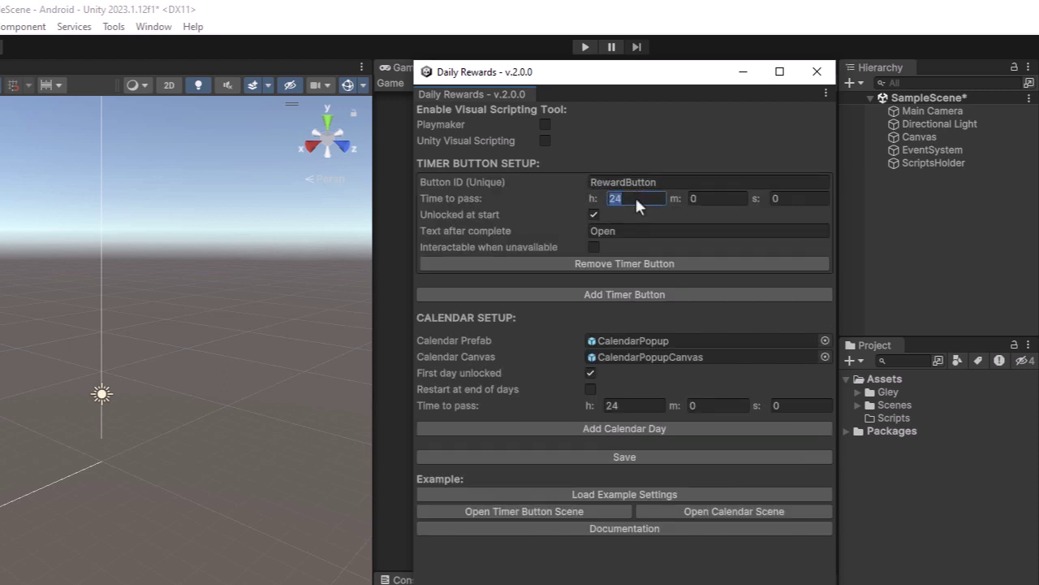
{"action": "type", "text": "0"}
{"action": "left_click", "coordinate": [790, 200]}
{"action": "type", "text": "1"}
{"action": "left_click", "coordinate": [593, 214]}
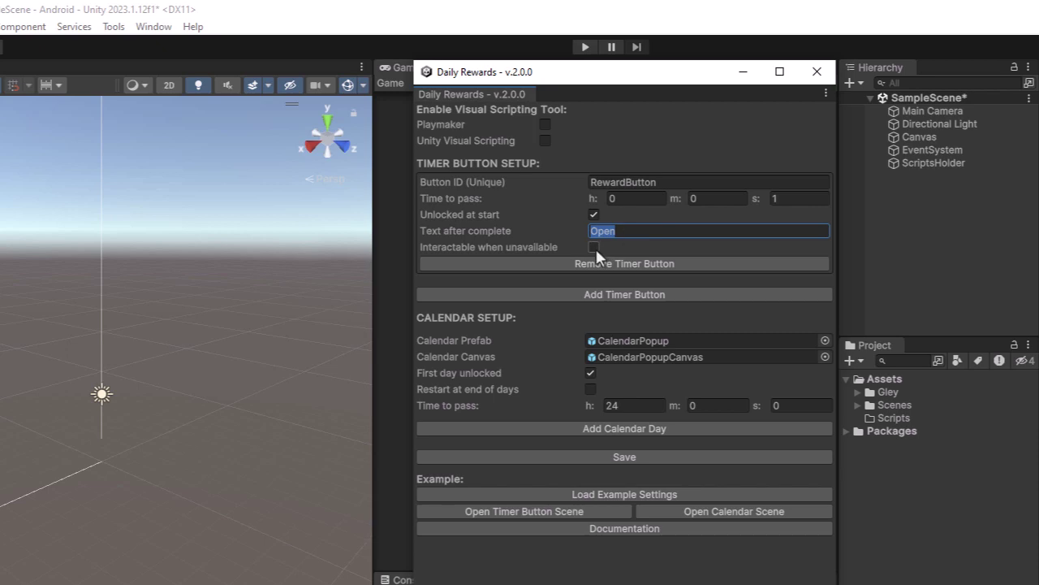
Add timer button RewardButton2 with a 2-second timer and completion text Ready
{"action": "left_click", "coordinate": [615, 293]}
{"action": "type", "text": "2"}
{"action": "key", "text": "Tab"}
{"action": "key", "text": "Tab"}
{"action": "key", "text": "Tab"}
{"action": "type", "text": "2"}
{"action": "left_click", "coordinate": [662, 341]}
{"action": "type", "text": "Re"}
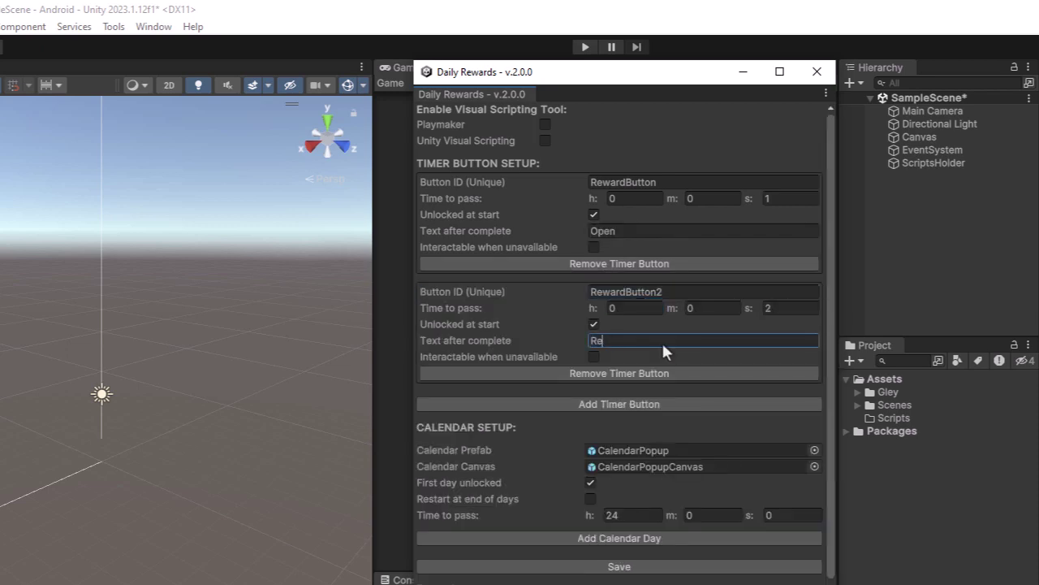
{"action": "type", "text": "ady"}
Add RewardButton3 with a 3-second timer and text Donw, locked at start and interactable when unavailable
{"action": "left_click", "coordinate": [619, 404]}
{"action": "left_click", "coordinate": [700, 401]}
{"action": "type", "text": "3"}
{"action": "key", "text": "Tab"}
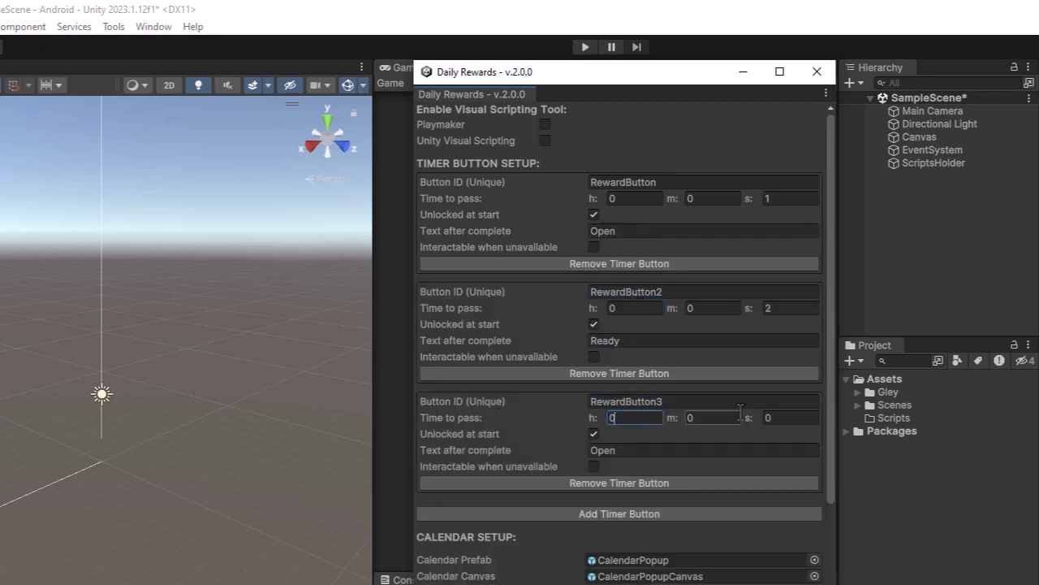
{"action": "left_click", "coordinate": [784, 417]}
{"action": "type", "text": "3"}
{"action": "left_click", "coordinate": [593, 433]}
{"action": "left_click", "coordinate": [601, 450]}
{"action": "type", "text": "Donw"}
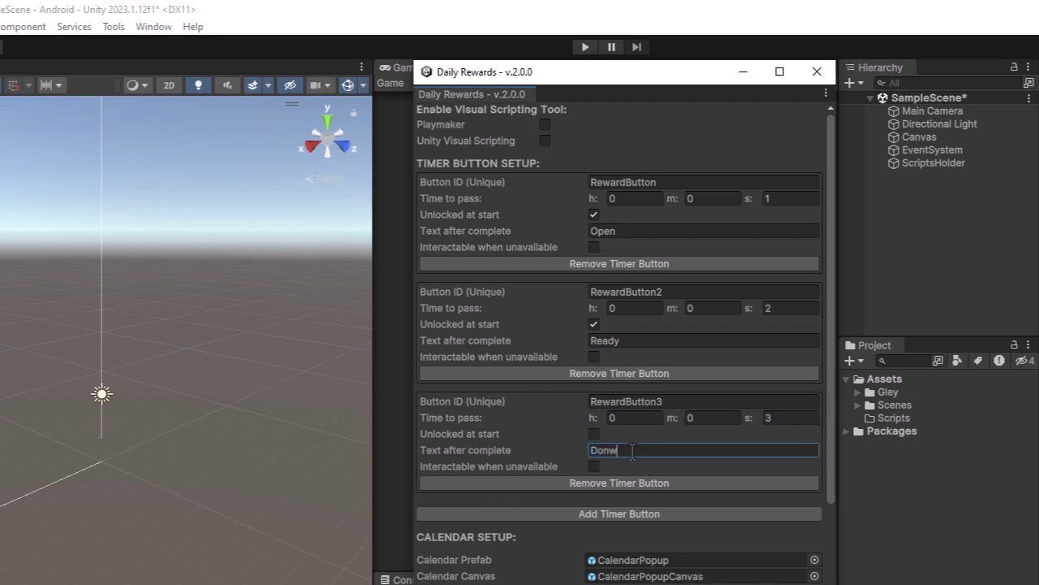
{"action": "left_click", "coordinate": [594, 467]}
Save the timer button settings and close the Daily Rewards window
{"action": "scroll", "coordinate": [647, 480], "scroll_direction": "down", "scroll_amount": 3}
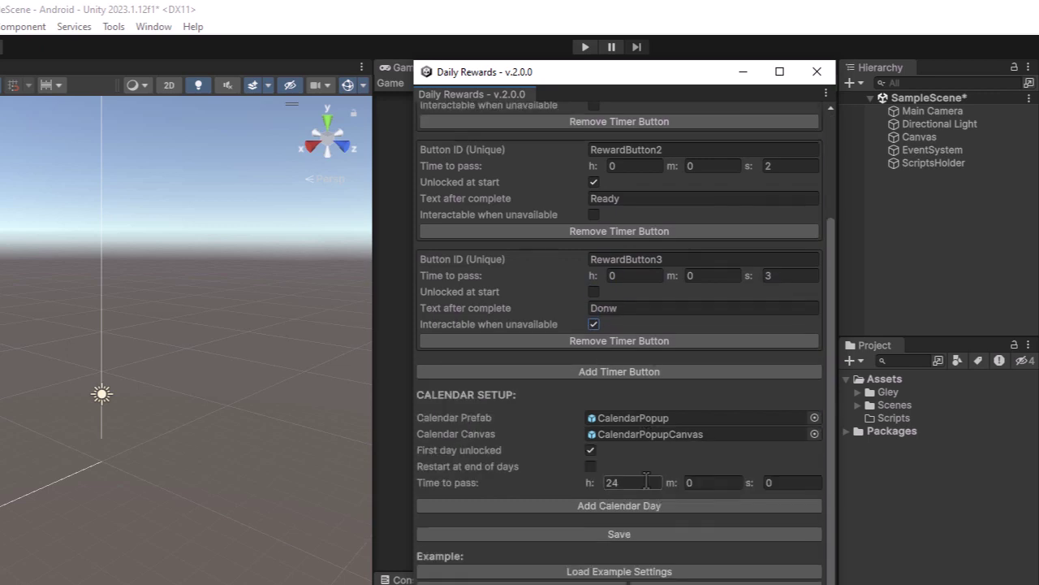
{"action": "left_click", "coordinate": [638, 533]}
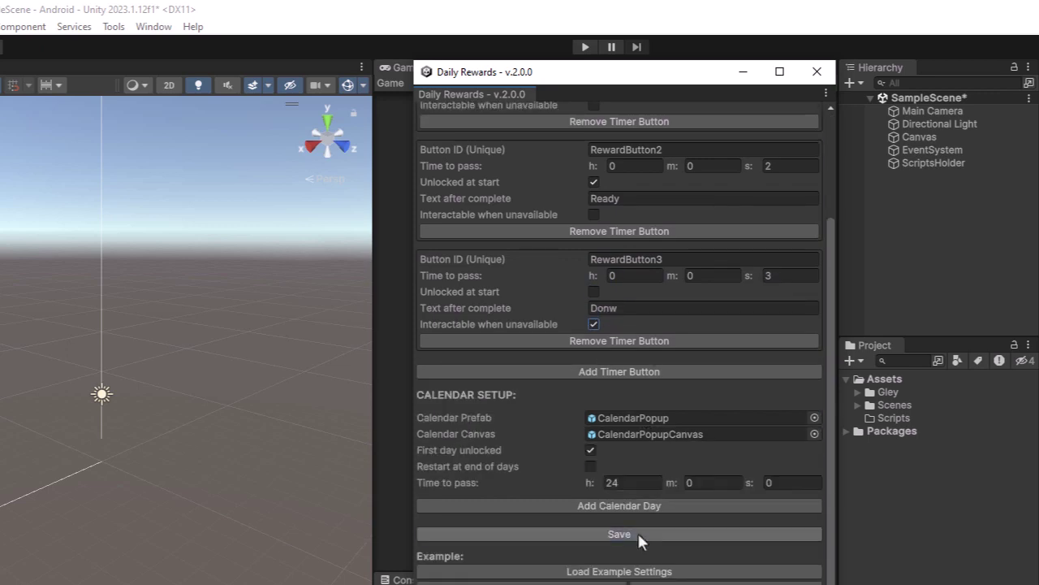
{"action": "left_click", "coordinate": [817, 71]}
Drag the RewardButton prefab from Gley/DailyRewards/Prefabs onto Canvas and duplicate it twice
{"action": "left_click", "coordinate": [857, 392]}
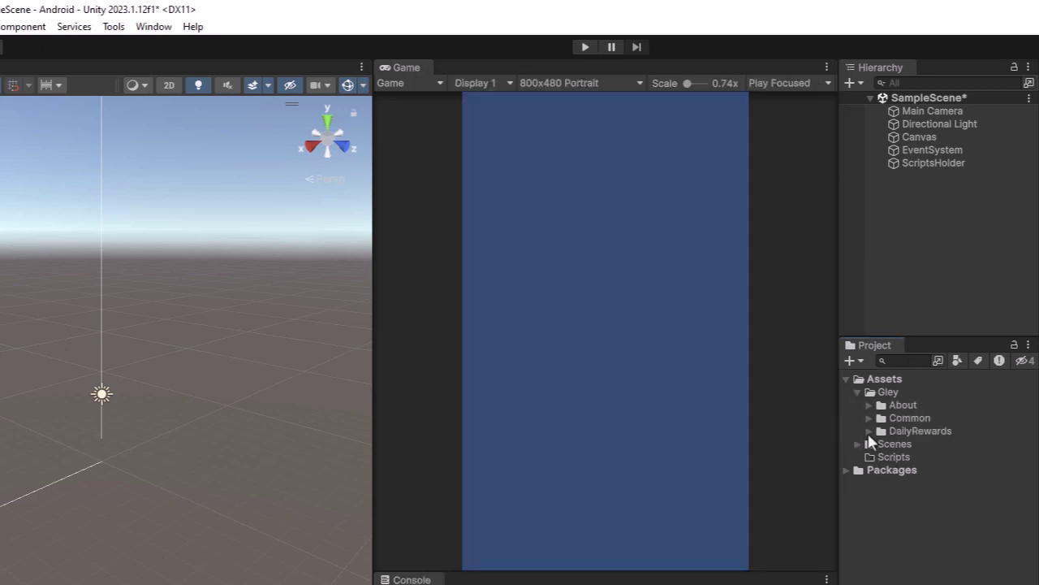
{"action": "left_click", "coordinate": [869, 431]}
{"action": "left_click", "coordinate": [881, 496]}
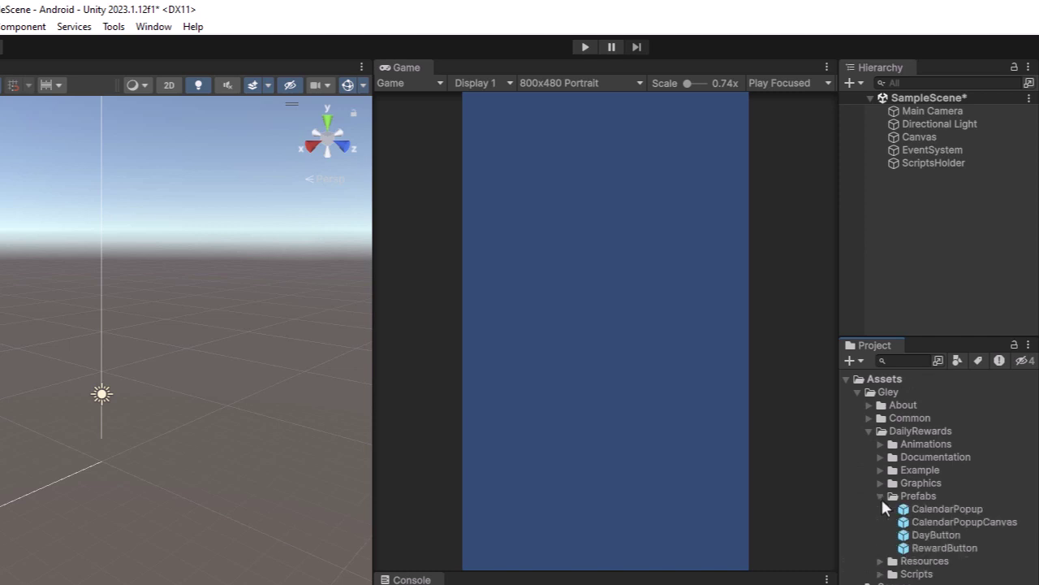
{"action": "left_click_drag", "start_coordinate": [944, 548], "coordinate": [940, 138]}
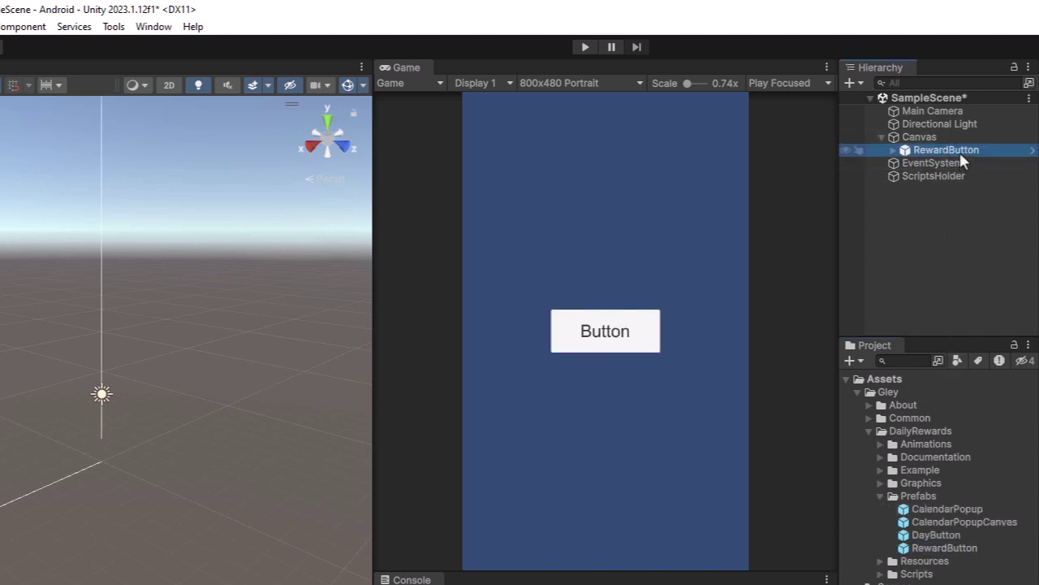
{"action": "key", "text": "ctrl+d"}
{"action": "key", "text": "ctrl+d"}
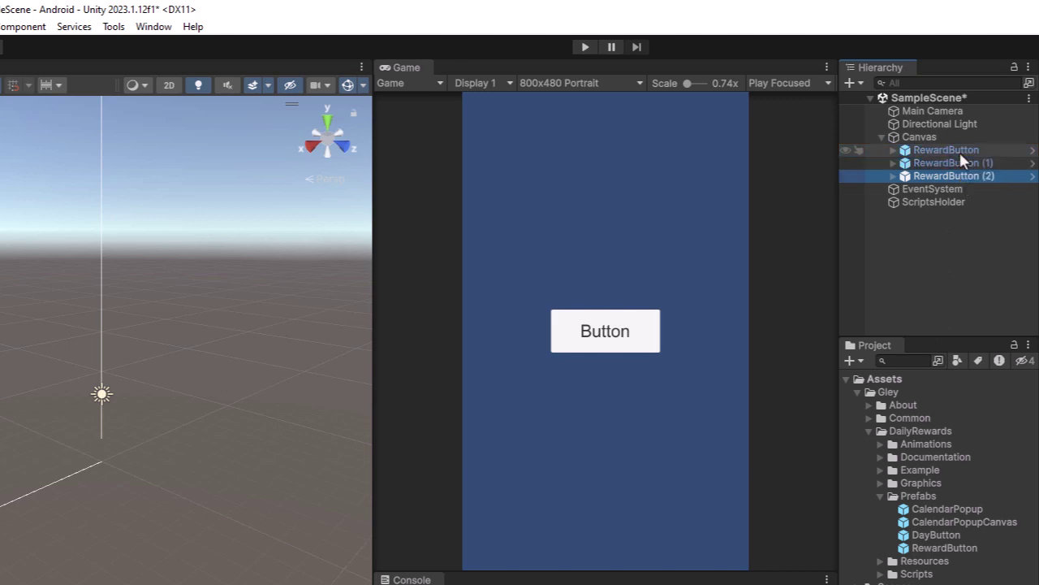
In 2D scene view, move one button above and another below the centre one
{"action": "double_click", "coordinate": [948, 151]}
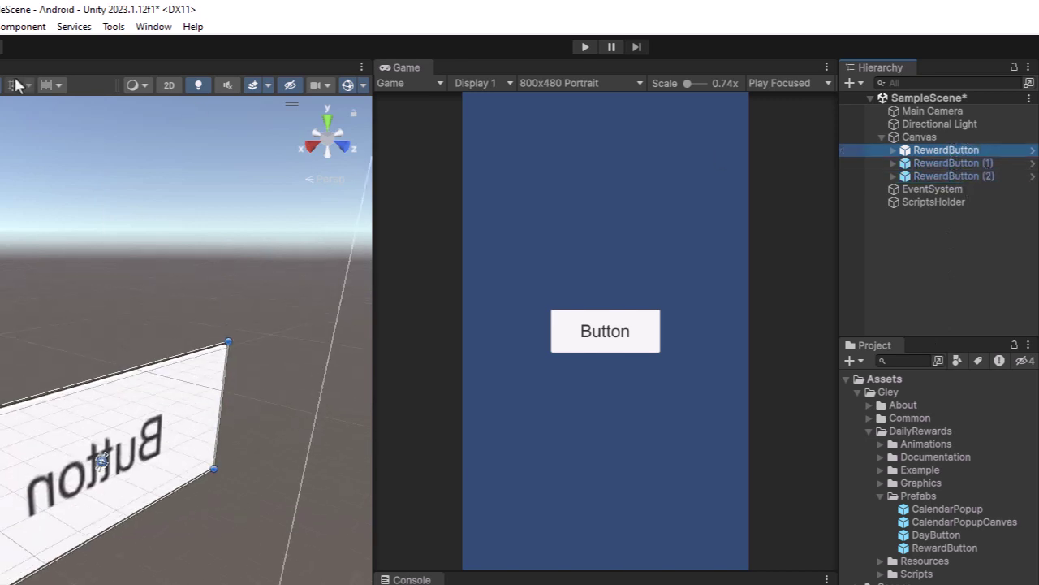
{"action": "left_click", "coordinate": [169, 85]}
{"action": "left_click_drag", "start_coordinate": [102, 461], "coordinate": [100, 105]}
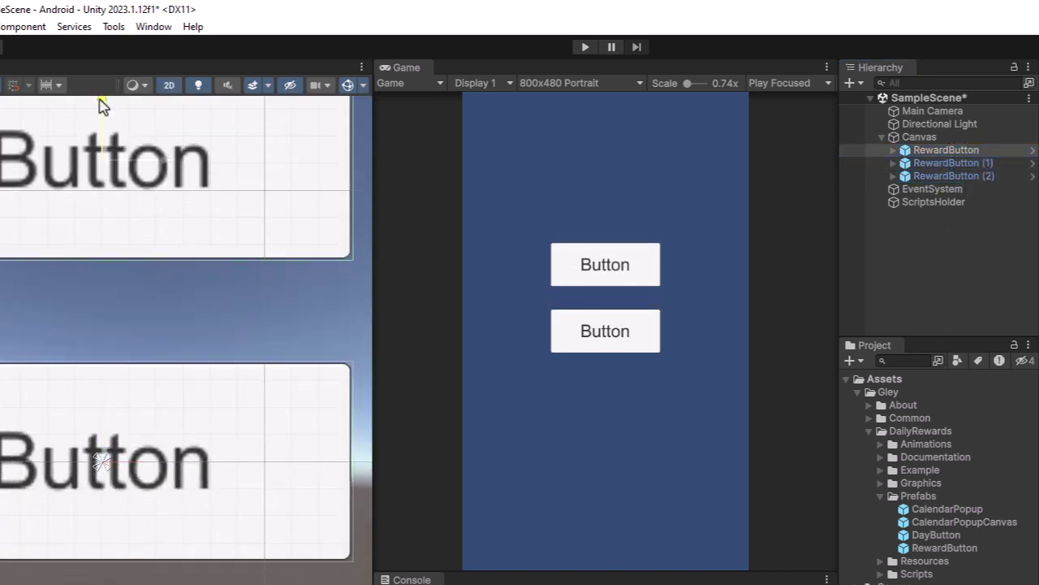
{"action": "left_click_drag", "start_coordinate": [98, 416], "coordinate": [98, 579]}
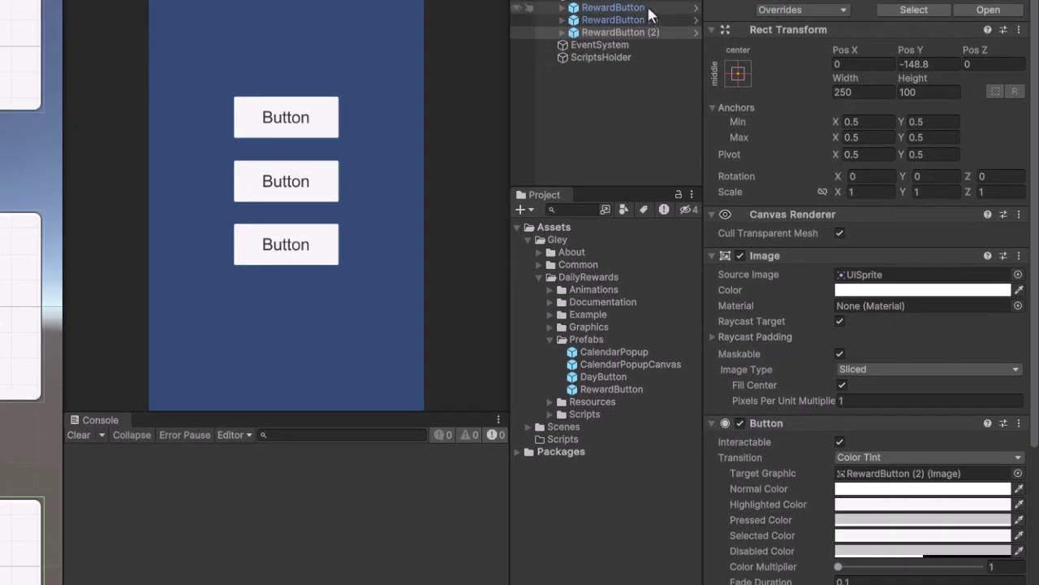
Assign Button IDs: Reward Button, Reward Button 2 and Reward Button 3 to the three copies
{"action": "left_click", "coordinate": [658, 8]}
{"action": "scroll", "coordinate": [938, 471], "scroll_direction": "down", "scroll_amount": 5}
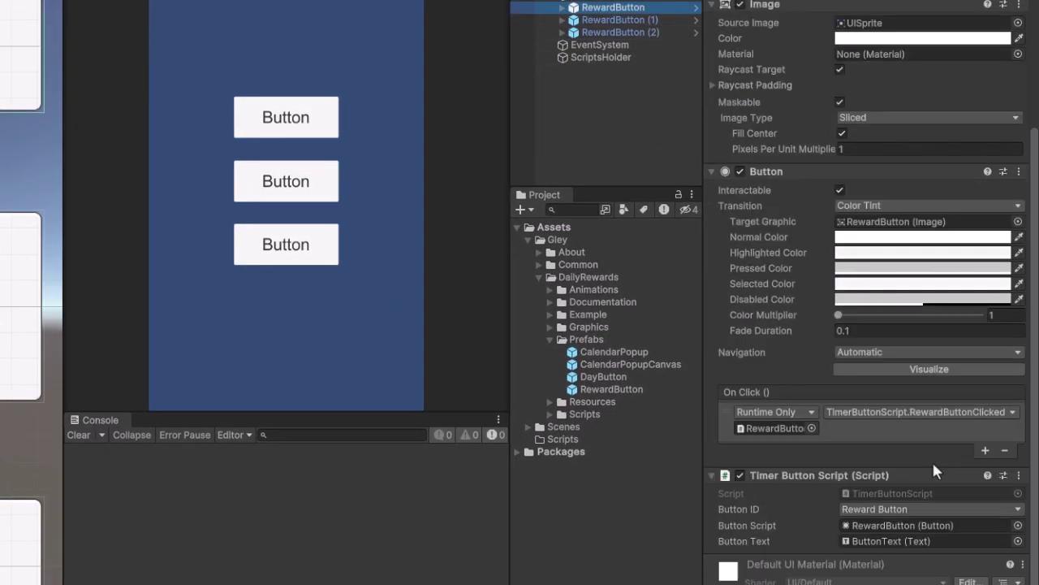
{"action": "left_click", "coordinate": [885, 509]}
{"action": "left_click", "coordinate": [885, 526]}
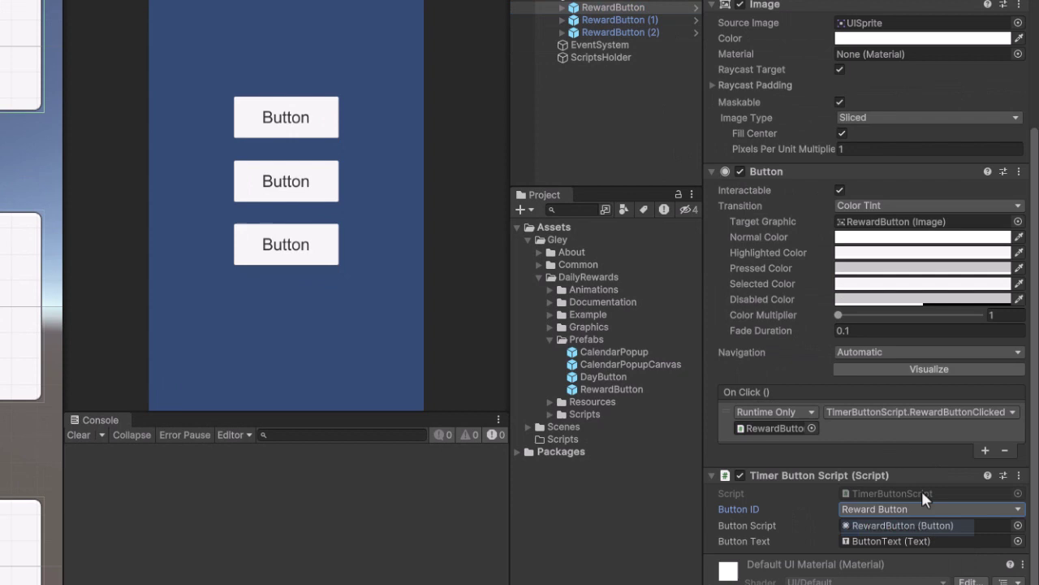
{"action": "left_click", "coordinate": [645, 20]}
{"action": "left_click", "coordinate": [910, 513]}
{"action": "left_click", "coordinate": [881, 562]}
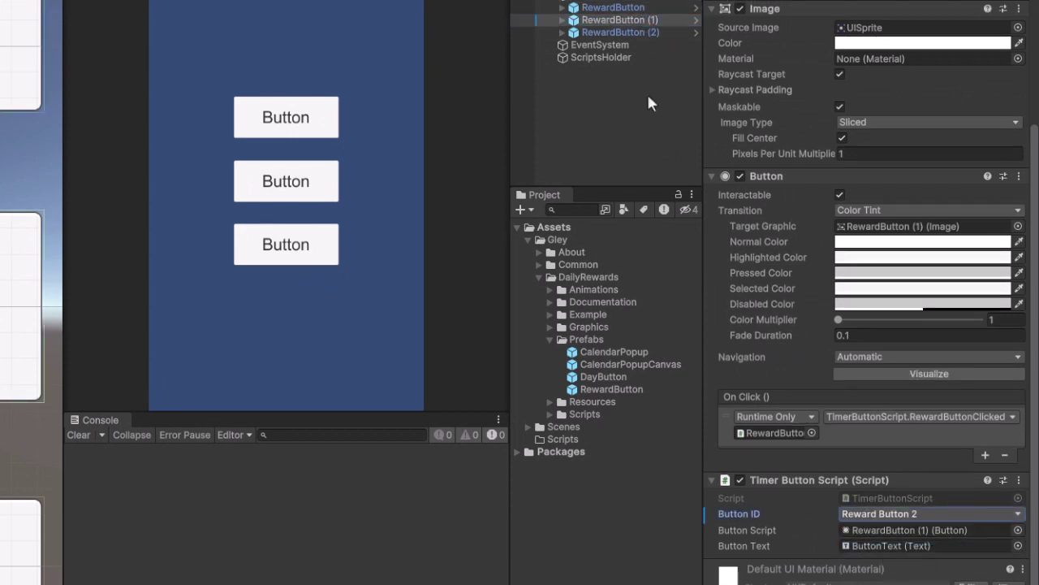
{"action": "left_click", "coordinate": [646, 32]}
{"action": "left_click", "coordinate": [909, 513]}
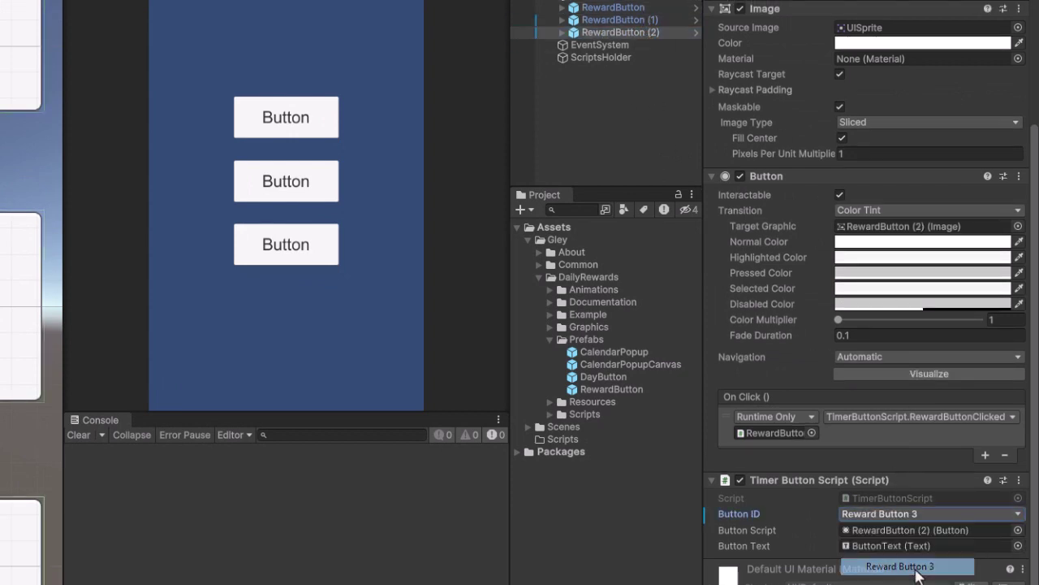
{"action": "left_click", "coordinate": [893, 563]}
{"action": "left_click", "coordinate": [630, 507]}
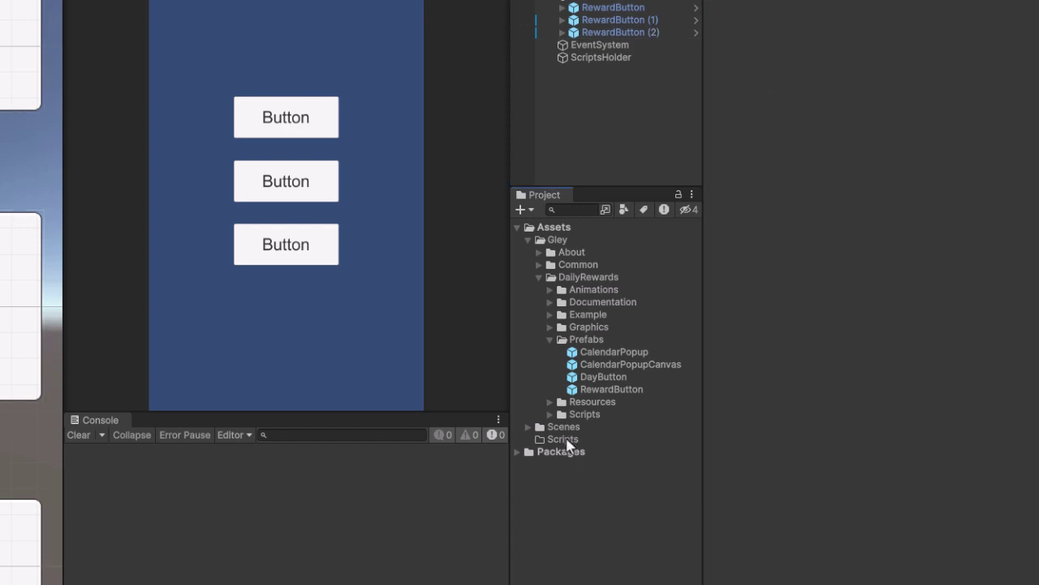
Create a C# script named Test in Scripts and attach it to ScriptsHolder
{"action": "right_click", "coordinate": [567, 442]}
{"action": "mouse_move", "coordinate": [754, 20]}
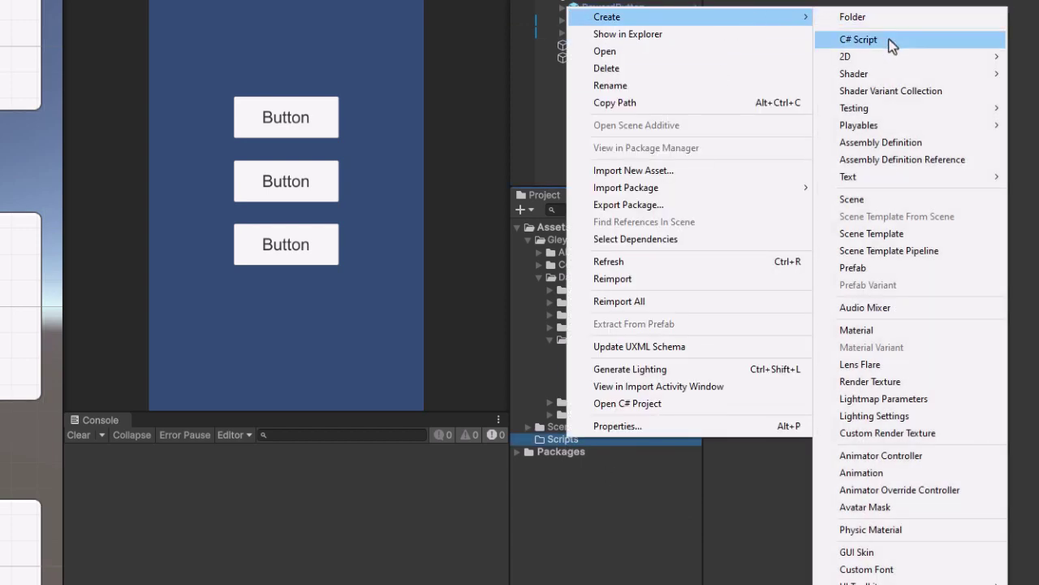
{"action": "left_click", "coordinate": [893, 46]}
{"action": "type", "text": "Test"}
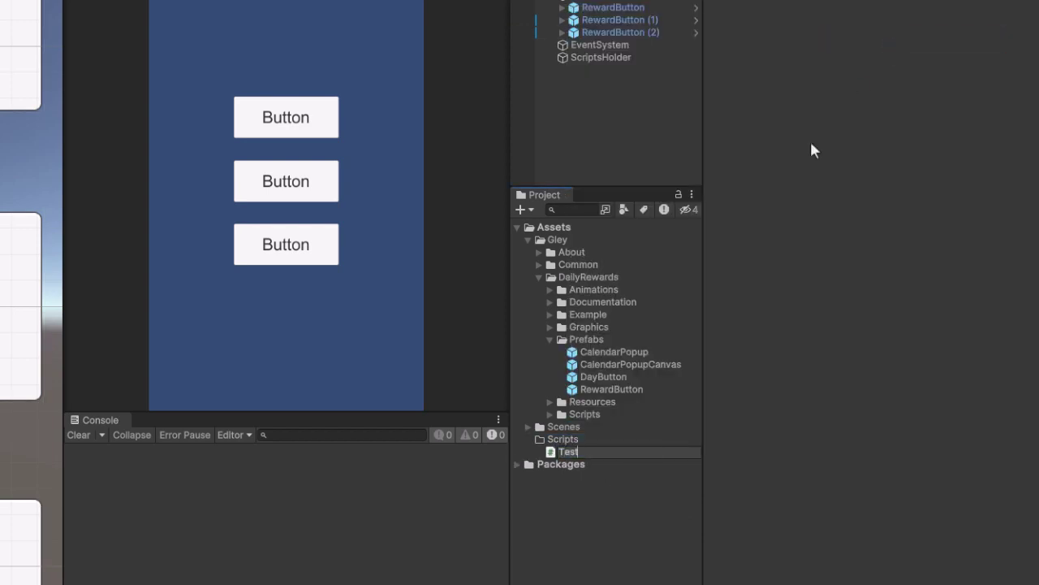
{"action": "key", "text": "Return"}
{"action": "left_click", "coordinate": [601, 57]}
{"action": "mouse_move", "coordinate": [569, 451]}
{"action": "left_mouse_down"}
{"action": "mouse_move", "coordinate": [851, 312]}
{"action": "mouse_move", "coordinate": [842, 291]}
{"action": "left_mouse_up"}
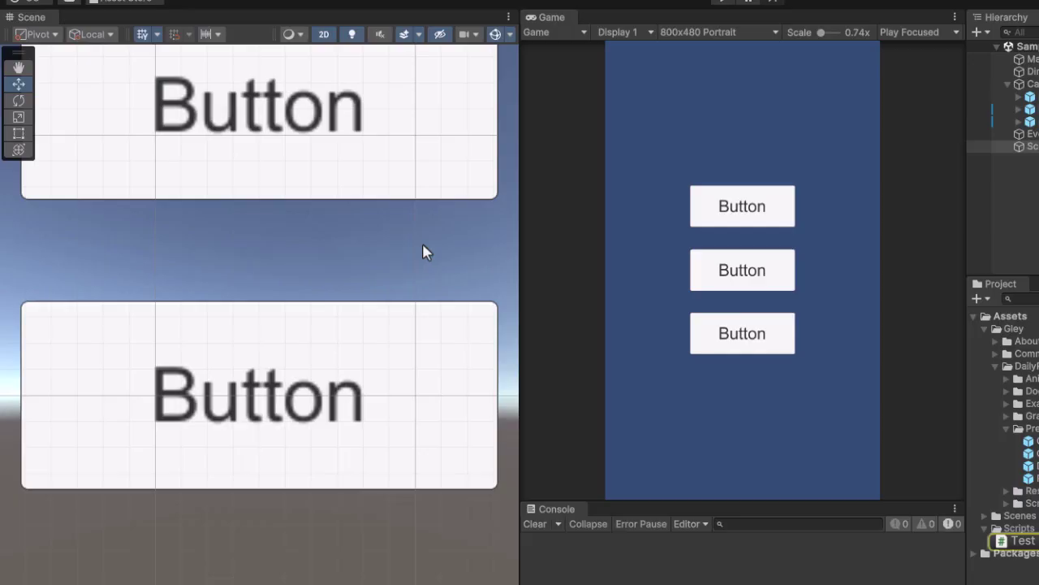
In Start, call Gley.DailyRewards.API.TimerButton.AddClickListener(RewardButtonClicked)
{"action": "left_click", "coordinate": [211, 185]}
{"action": "type", "text": "Gley"}
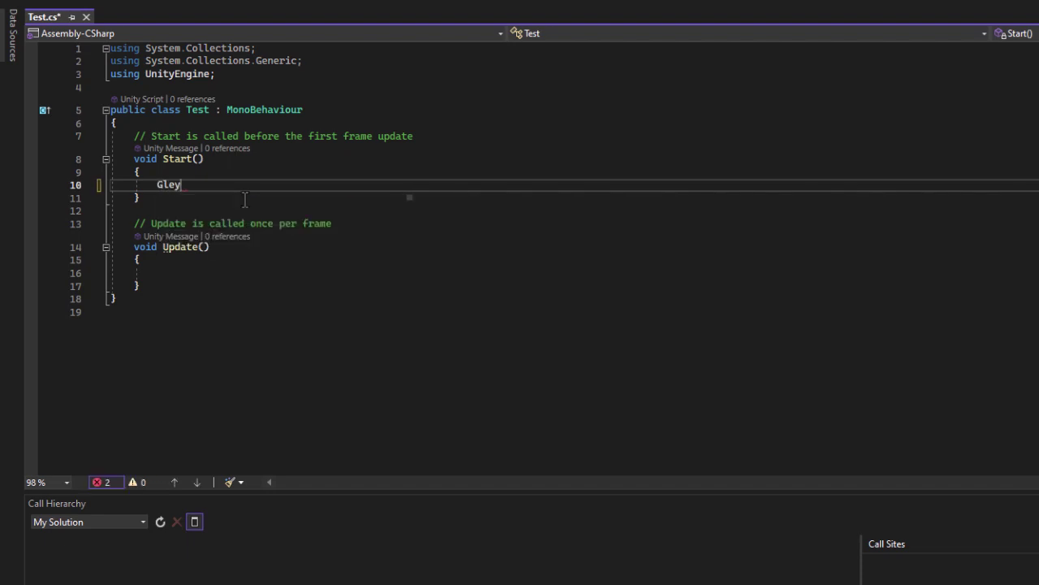
{"action": "type", "text": ".Da"}
{"action": "key", "text": "Tab"}
{"action": "type", "text": ".API."}
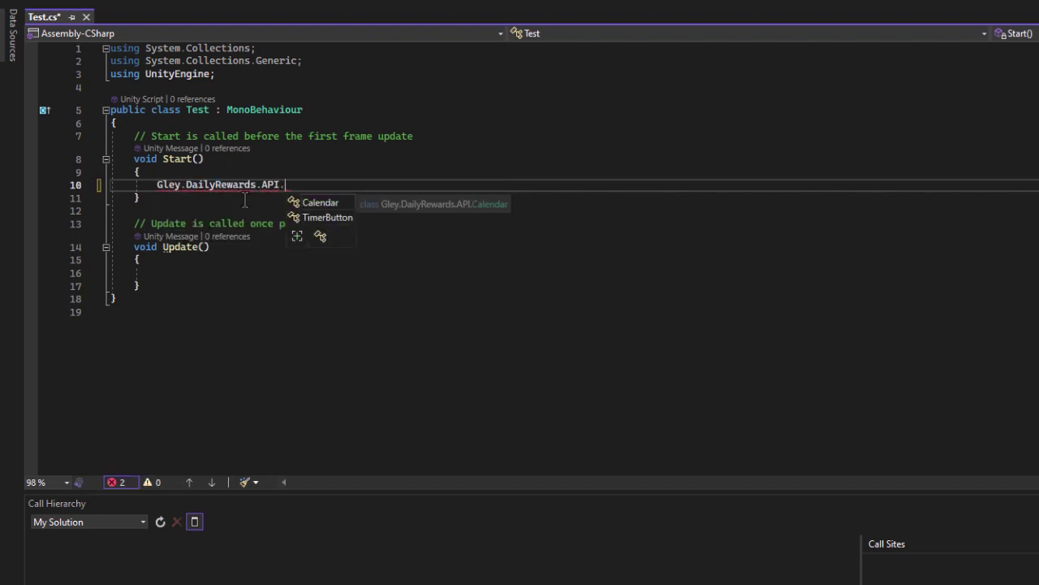
{"action": "type", "text": "T"}
{"action": "key", "text": "Tab"}
{"action": "type", "text": "."}
{"action": "key", "text": "Tab"}
{"action": "type", "text": "()"}
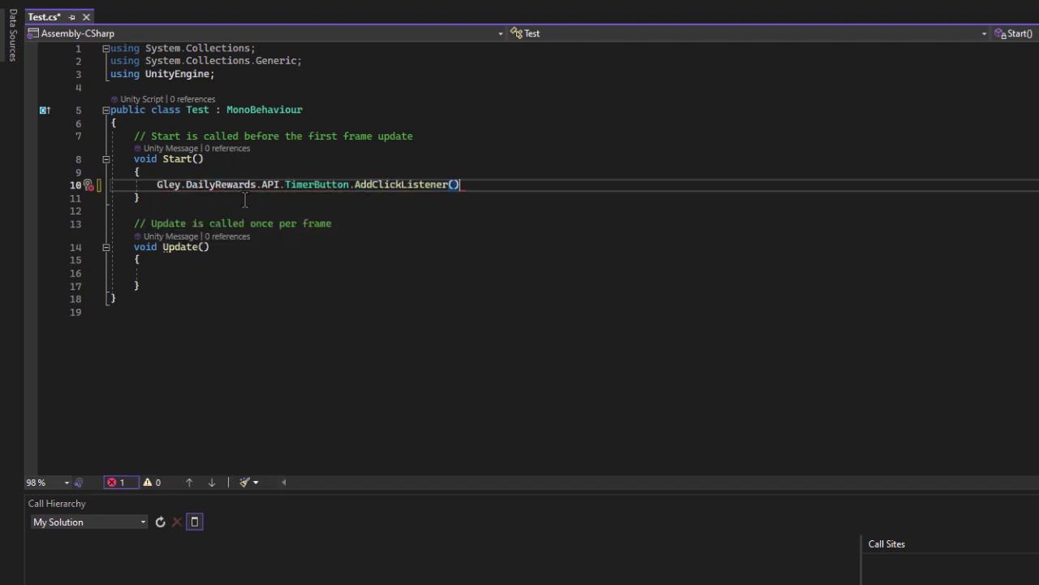
{"action": "type", "text": "RewardButtonCl"}
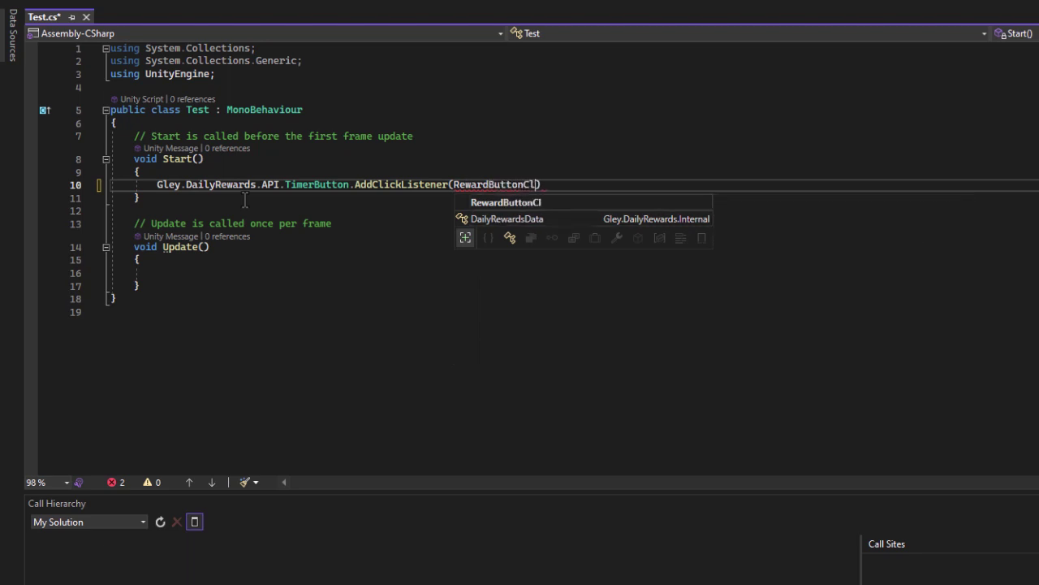
{"action": "type", "text": "icked;"}
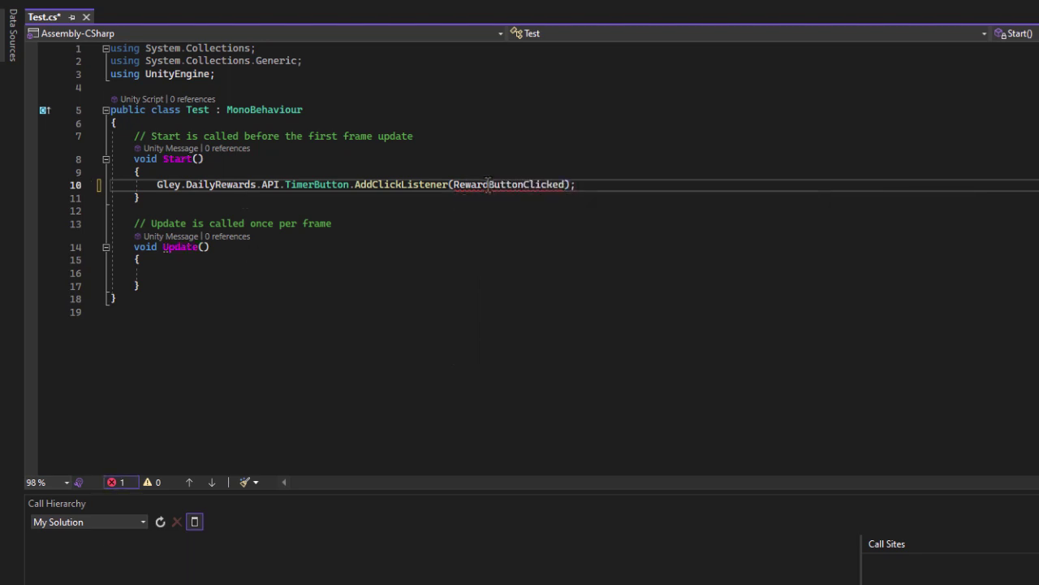
Generate the RewardButtonClicked method, delete Update, and name its parameters buttonID and timeExpired
{"action": "right_click", "coordinate": [488, 184]}
{"action": "left_click", "coordinate": [559, 197]}
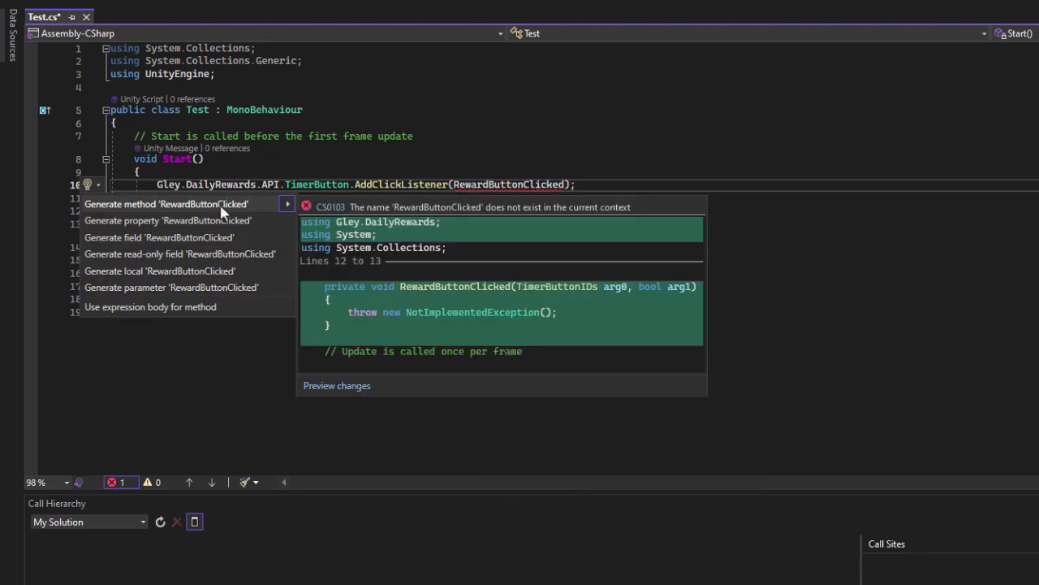
{"action": "left_click", "coordinate": [220, 205]}
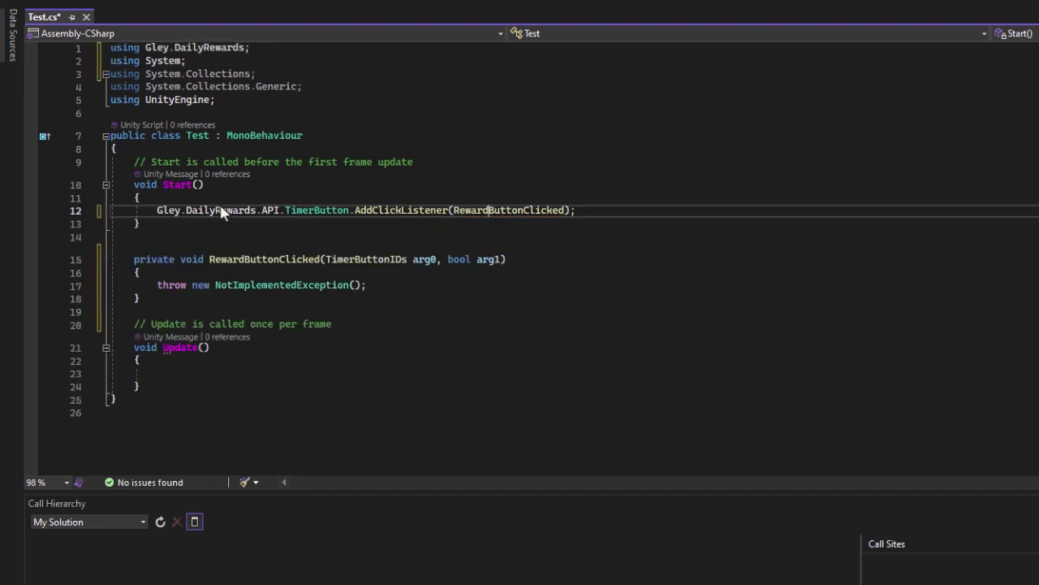
{"action": "mouse_move", "coordinate": [140, 434]}
{"action": "left_mouse_down"}
{"action": "mouse_move", "coordinate": [89, 390]}
{"action": "mouse_move", "coordinate": [89, 371]}
{"action": "left_mouse_up"}
{"action": "key", "text": "Delete"}
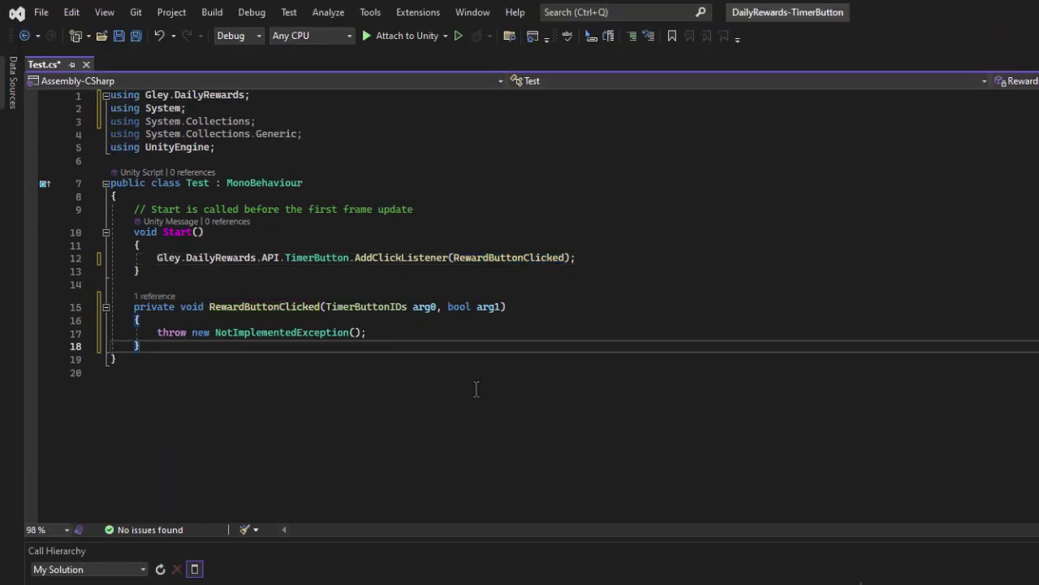
{"action": "type", "text": "buttonID"}
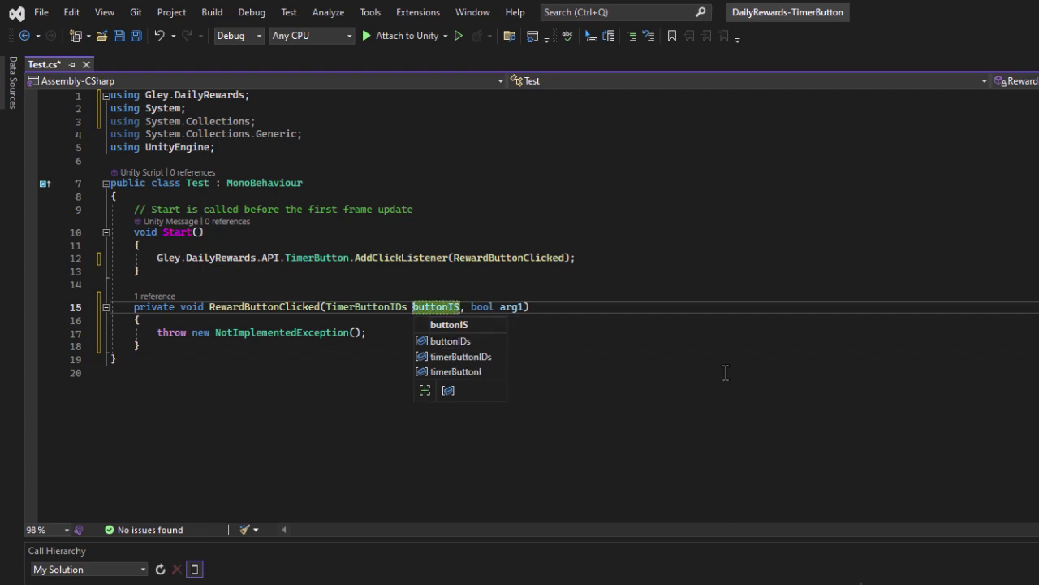
{"action": "double_click", "coordinate": [512, 306]}
{"action": "key", "text": "ctrl+r"}
{"action": "key", "text": "ctrl+r"}
{"action": "type", "text": "time"}
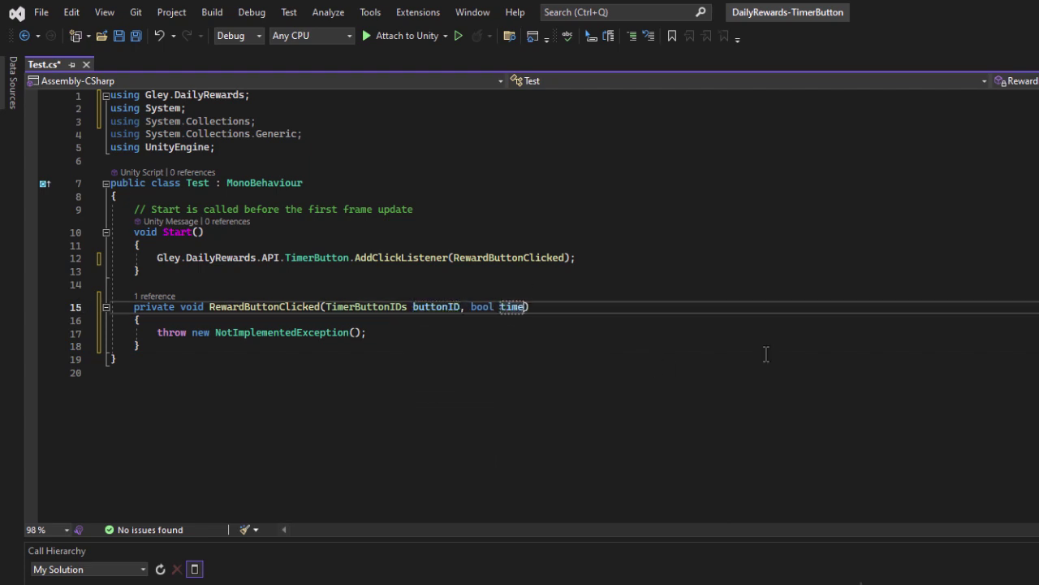
{"action": "type", "text": "Expired"}
Replace the placeholder throw with Debug.Log($"{buttonID} Clicked -> Time Expired: {timeExpired}")
{"action": "left_click_drag", "start_coordinate": [382, 333], "coordinate": [155, 333]}
{"action": "key", "text": "Delete"}
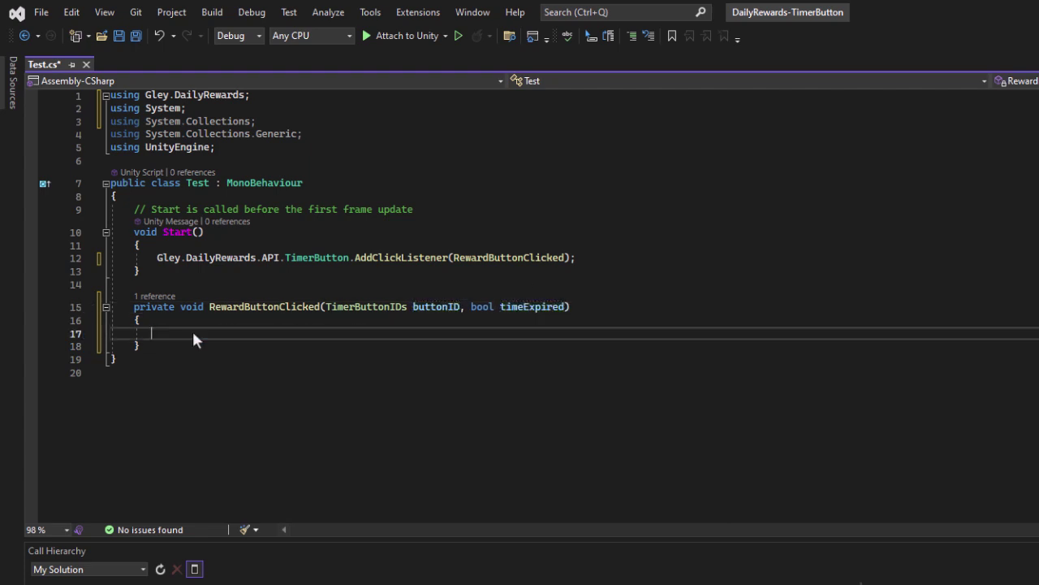
{"action": "type", "text": "Debug.Log"}
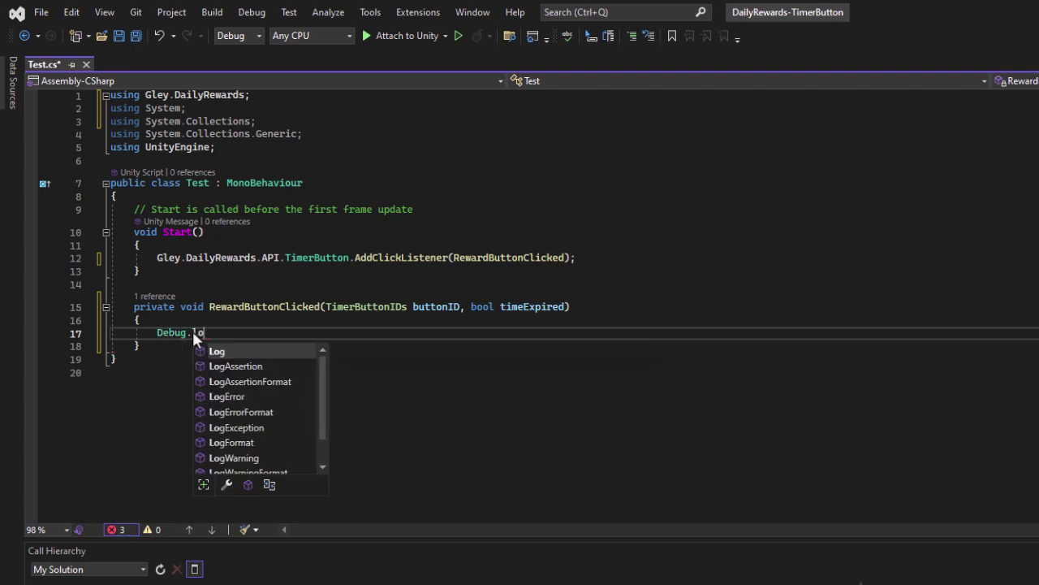
{"action": "type", "text": "(\""}
{"action": "key", "text": "Left"}
{"action": "type", "text": "$"}
{"action": "key", "text": "Right"}
{"action": "type", "text": "{"}
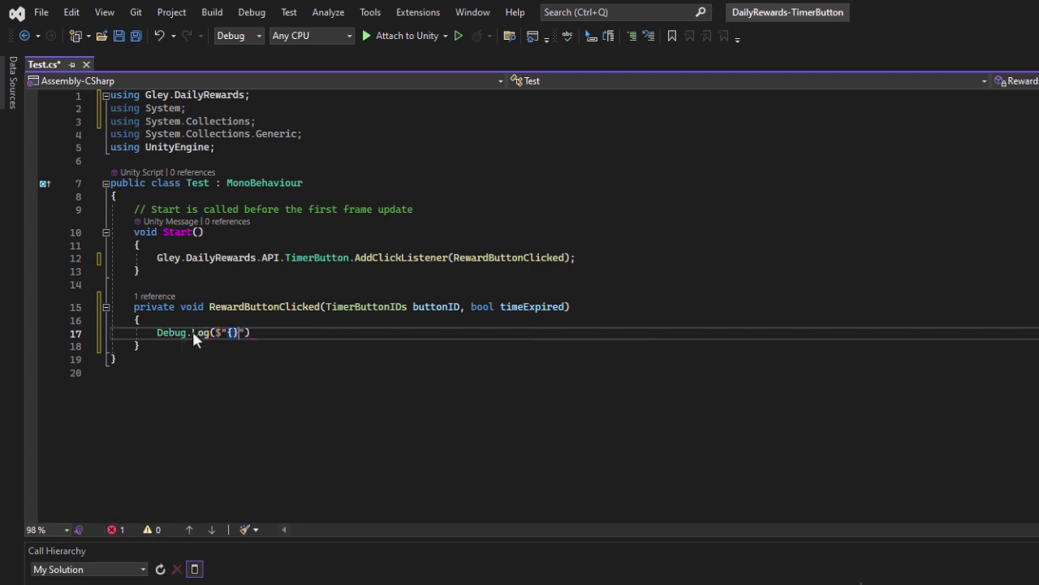
{"action": "type", "text": "bu"}
{"action": "key", "text": "Tab"}
{"action": "type", "text": "Cli"}
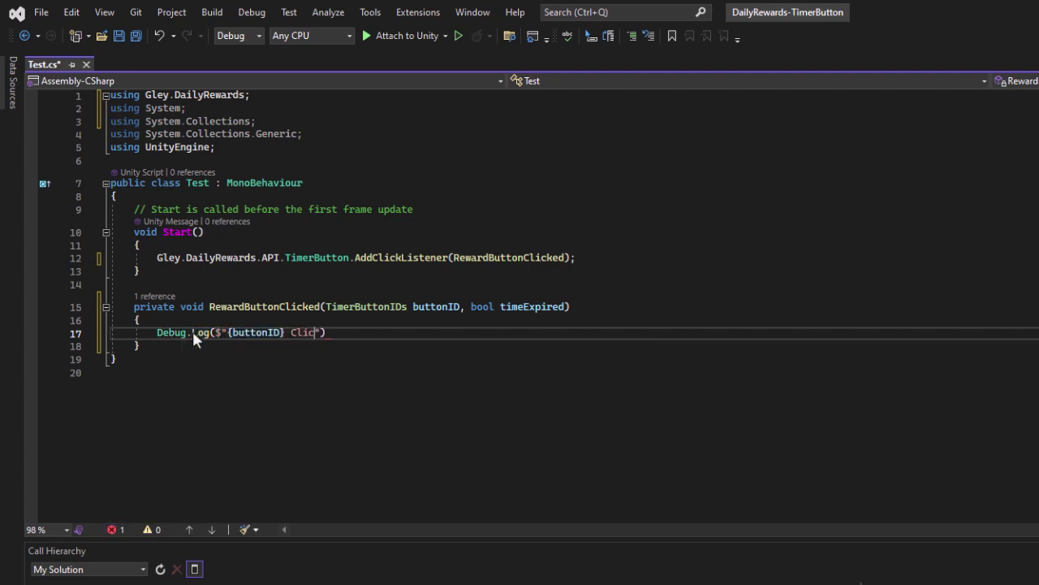
{"action": "type", "text": "cked -> Time Expir"}
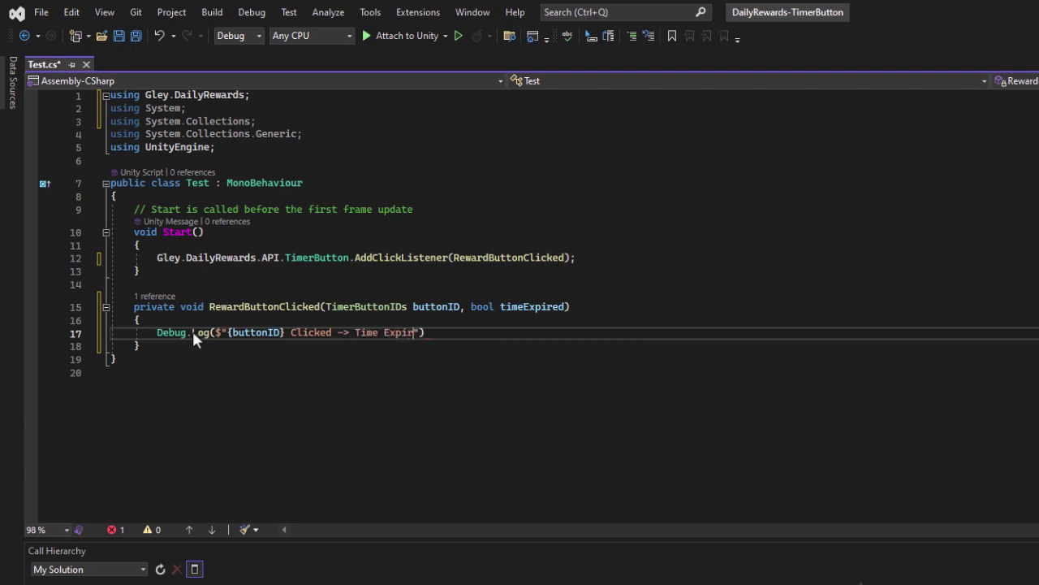
{"action": "type", "text": "ed: {ti"}
{"action": "key", "text": "Tab"}
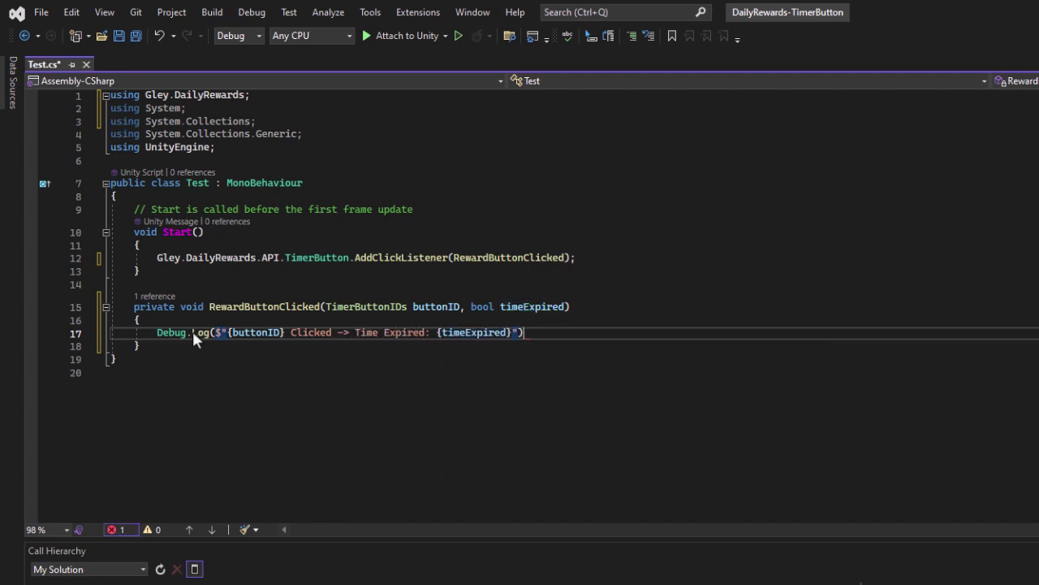
{"action": "type", "text": ";"}
{"action": "key", "text": "Return"}
Add an if(timeExpired) block with braces
{"action": "type", "text": "if(ti"}
{"action": "key", "text": "Tab"}
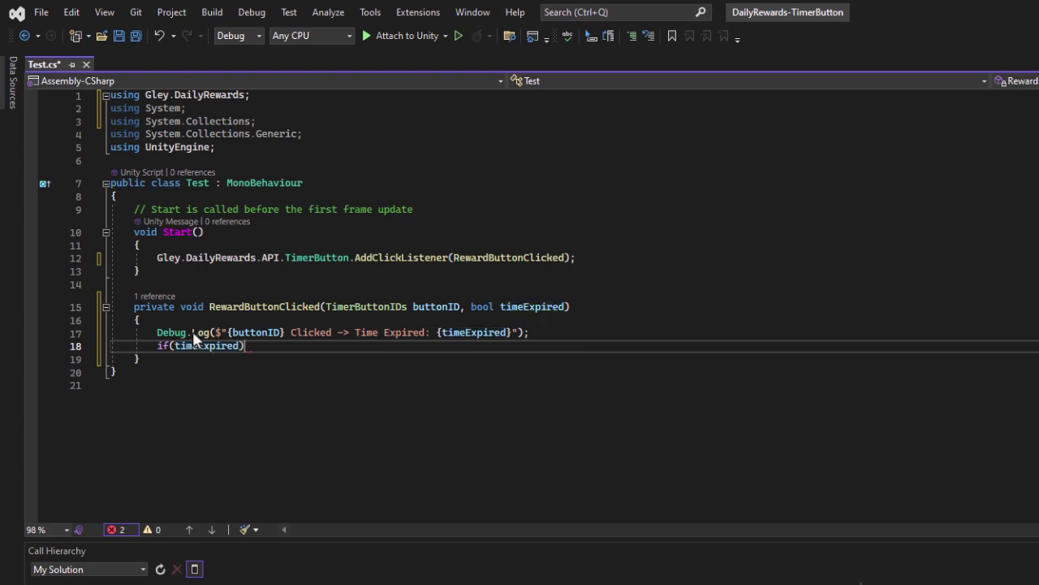
{"action": "key", "text": "Return"}
{"action": "type", "text": "{"}
{"action": "key", "text": "Return"}
Add a switch on buttonID whose RewardButton case logs "Button 1 Clicked" and breaks
{"action": "type", "text": "swi"}
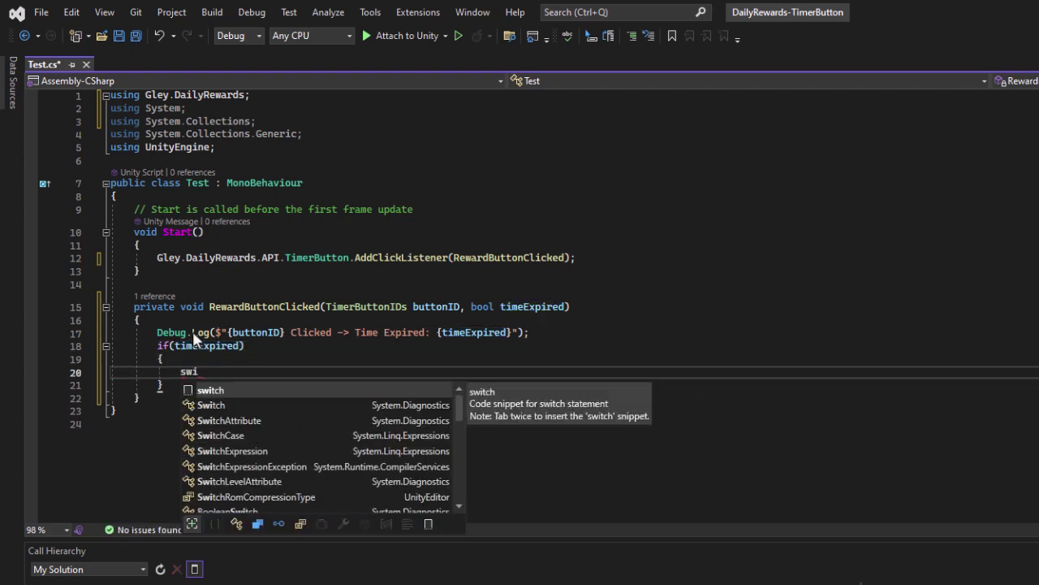
{"action": "key", "text": "Tab"}
{"action": "key", "text": "Tab"}
{"action": "type", "text": "buttonID"}
{"action": "key", "text": "Return"}
{"action": "type", "text": "case T."}
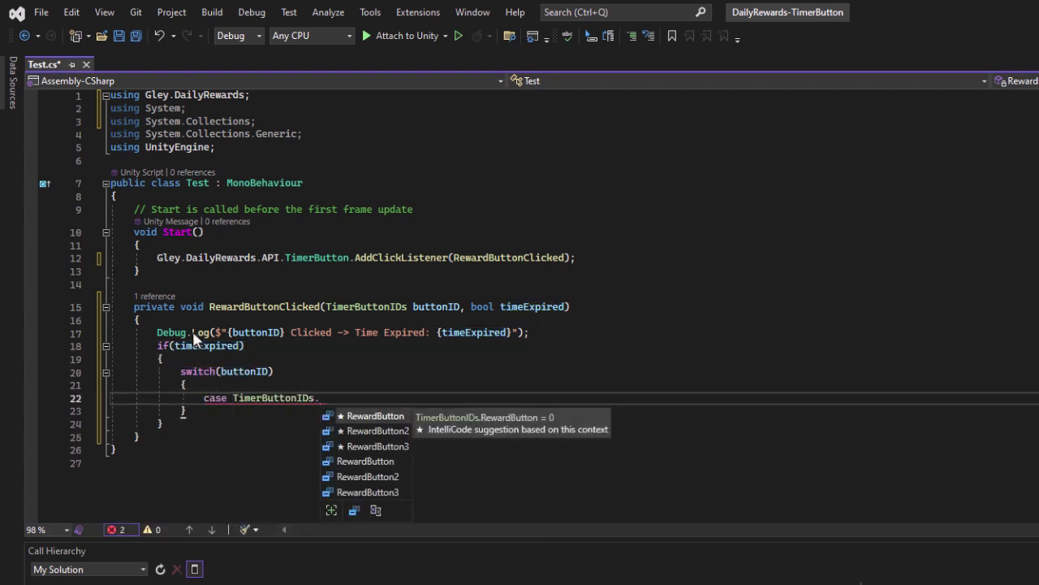
{"action": "type", "text": ":"}
{"action": "key", "text": "Return"}
{"action": "type", "text": "Debug.Log(\"Button 1 "}
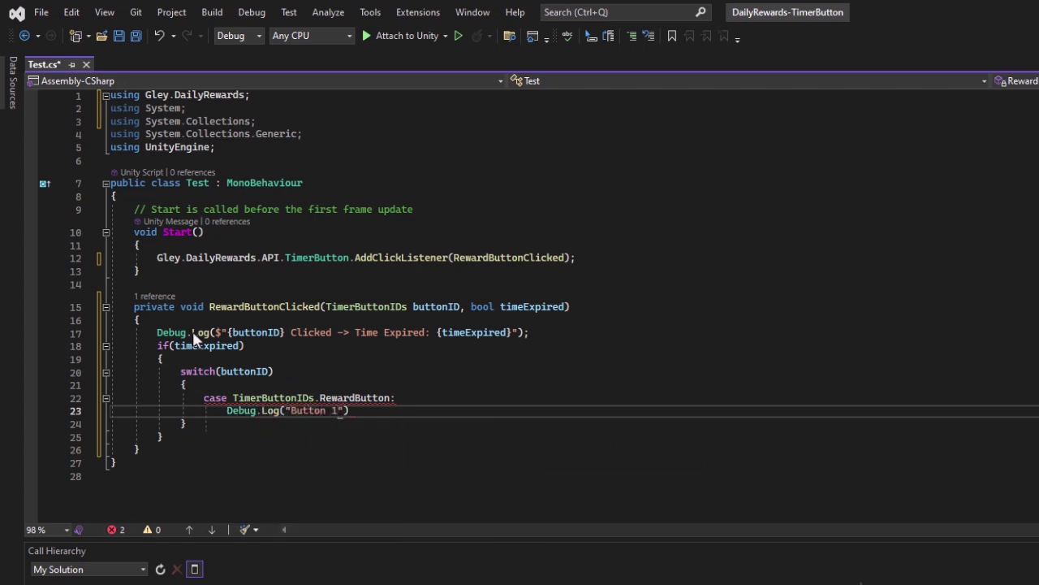
{"action": "type", "text": "Clicked"}
{"action": "key", "text": "End"}
{"action": "key", "text": "Return"}
{"action": "type", "text": "break;"}
{"action": "left_click", "coordinate": [402, 410]}
{"action": "type", "text": ";"}
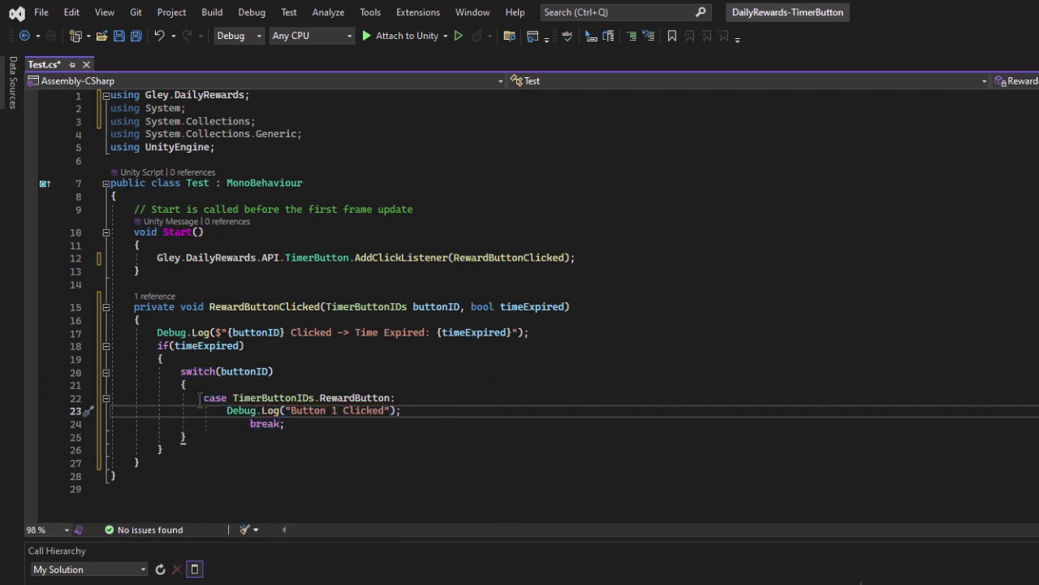
{"action": "left_click", "coordinate": [314, 428]}
{"action": "key", "text": "Return"}
Duplicate the case for RewardButton2 and RewardButton3, logging "Button 2 Clicked" and "Button 3 Clicked"
{"action": "type", "text": "case TimerButtonIDs.RewardButton:                     Debug.Log(\"Button 1 Clicked\");                     break;"}
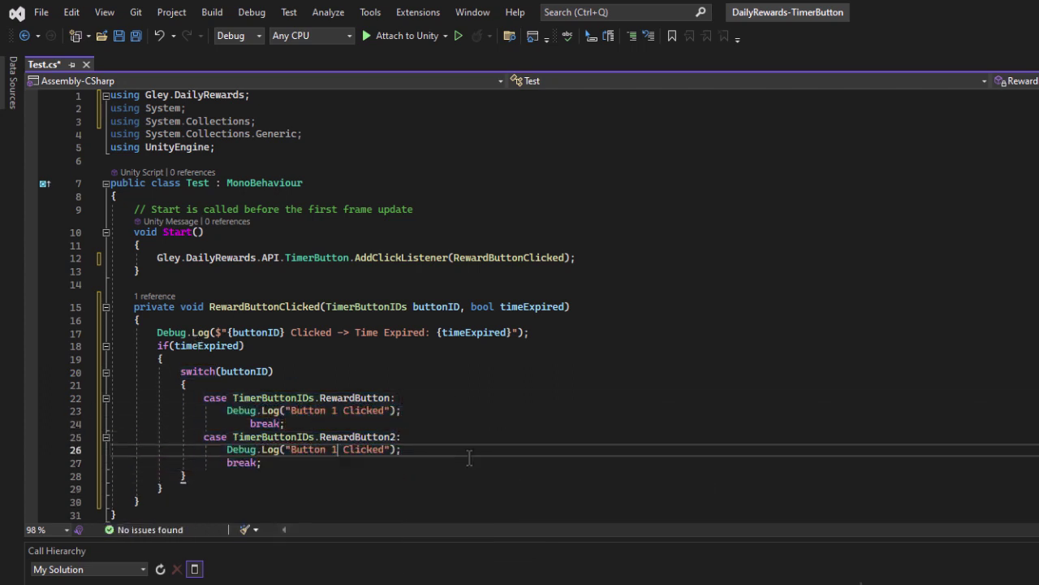
{"action": "scroll", "coordinate": [315, 428], "scroll_direction": "down", "scroll_amount": 1}
{"action": "left_click_drag", "start_coordinate": [199, 397], "coordinate": [316, 428]}
{"action": "key", "text": "ctrl+c"}
{"action": "key", "text": "End"}
{"action": "key", "text": "Return"}
{"action": "key", "text": "ctrl+v"}
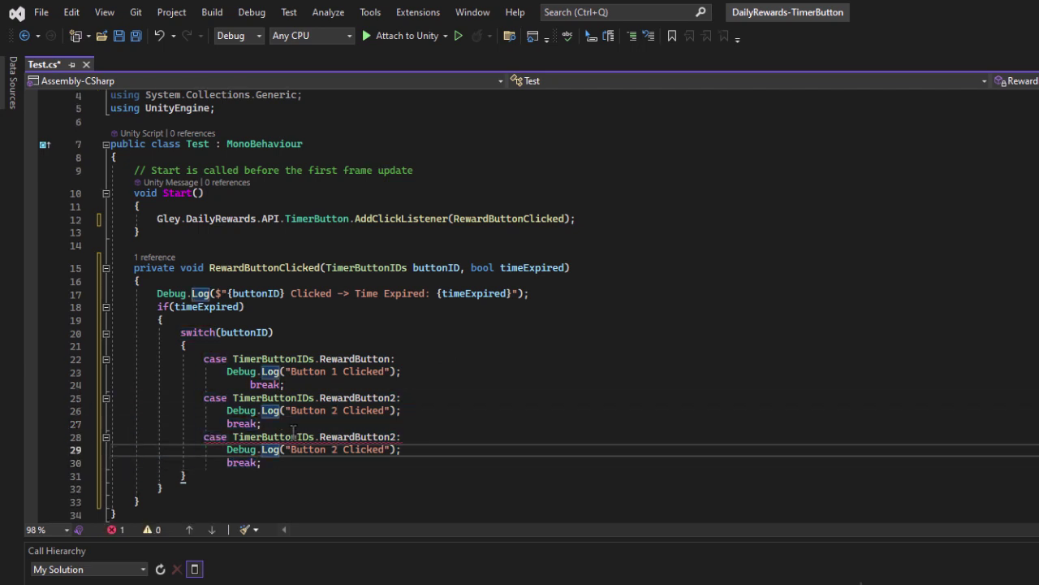
{"action": "key", "text": "Up"}
{"action": "key", "text": "Up"}
{"action": "key", "text": "End"}
{"action": "key", "text": "Left"}
{"action": "key", "text": "BackSpace"}
{"action": "type", "text": "3"}
{"action": "key", "text": "BackSpace"}
{"action": "type", "text": "3"}
{"action": "key", "text": "Down"}
{"action": "key", "text": "Down"}
{"action": "key", "text": "Down"}
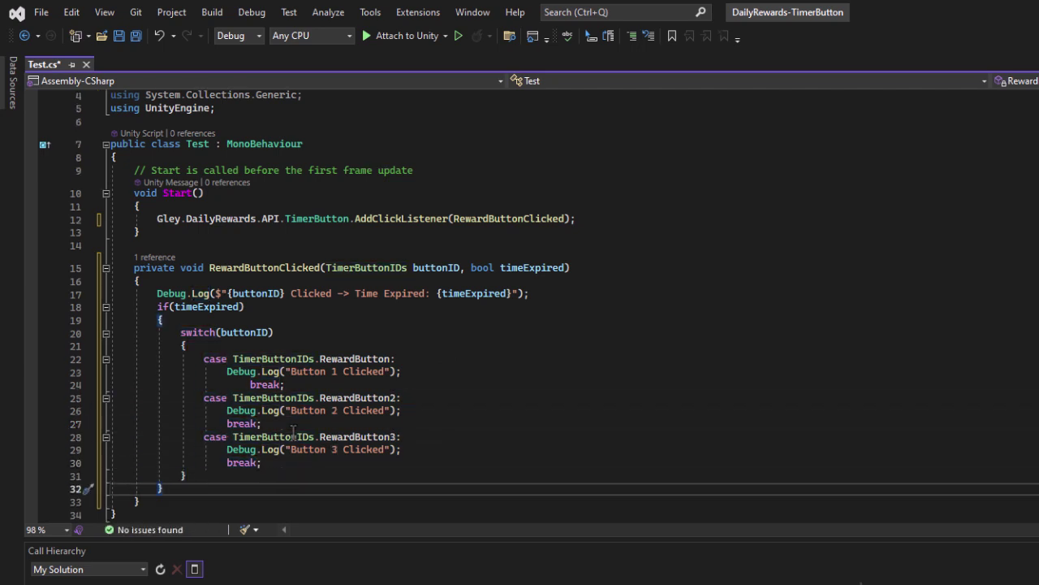
Add an else block after the if
{"action": "scroll", "coordinate": [314, 365], "scroll_direction": "down", "scroll_amount": 4}
{"action": "key", "text": "Return"}
{"action": "type", "text": "els"}
{"action": "key", "text": "Tab"}
{"action": "key", "text": "Return"}
{"action": "type", "text": "{"}
{"action": "key", "text": "Return"}
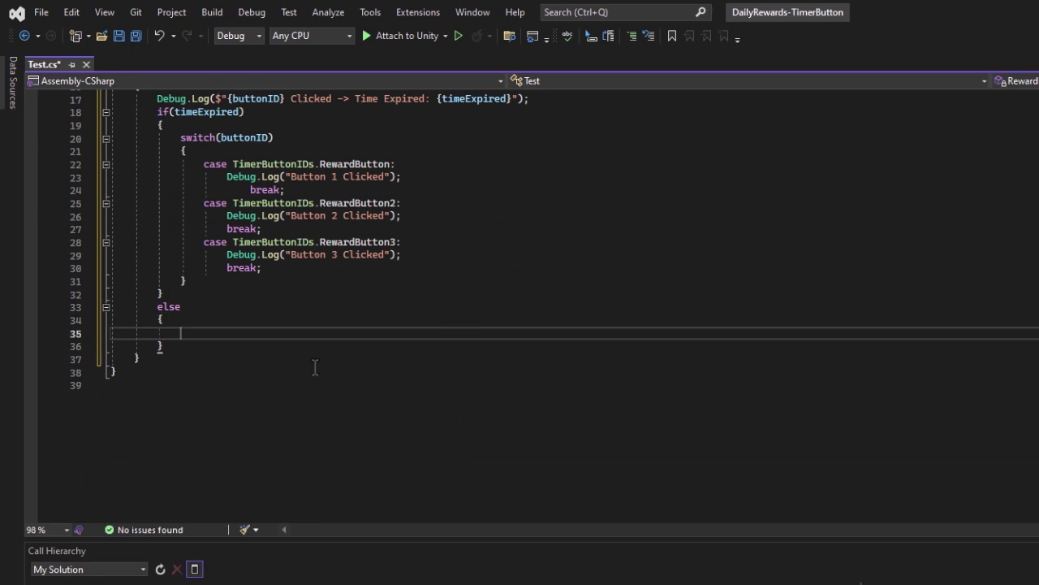
In the else, log "Wait " plus TimerButton.GetRemainingTime(buttonID)
{"action": "type", "text": "Debug.Log("}
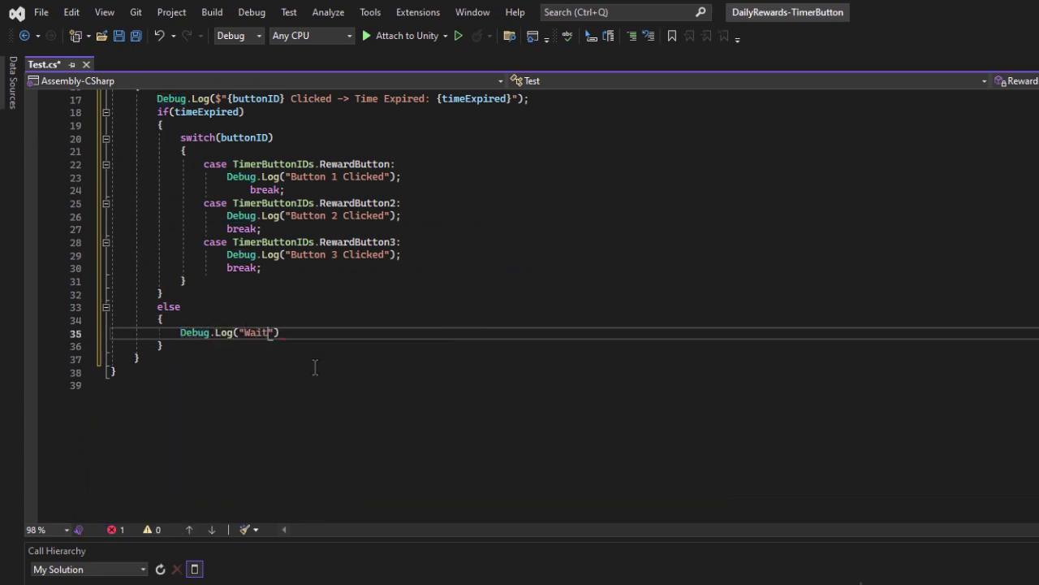
{"action": "type", "text": "\"Wait \"+G"}
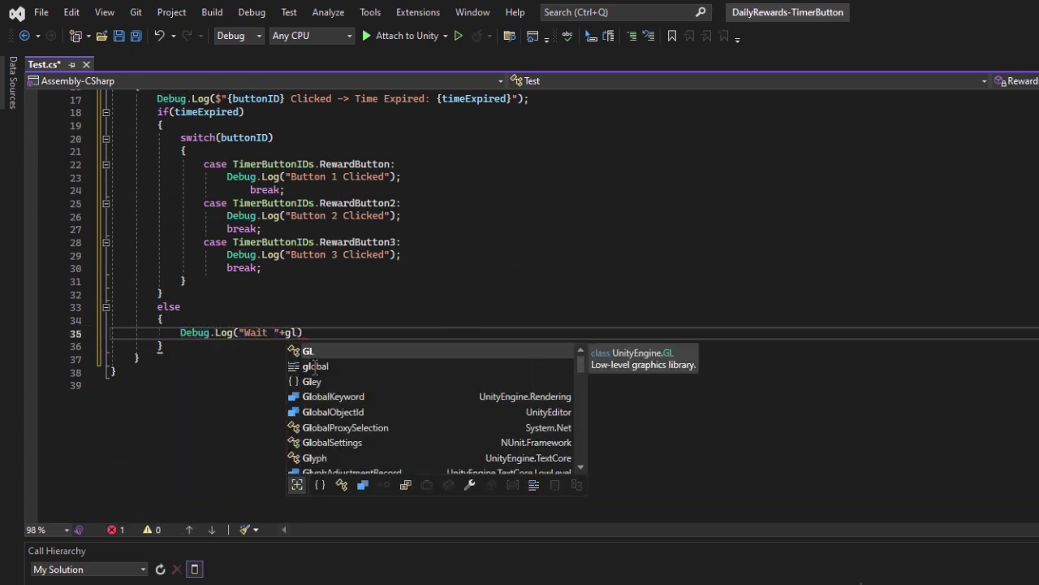
{"action": "type", "text": "ley.DailyRewards."}
{"action": "key", "text": "Up"}
{"action": "key", "text": "Up"}
{"action": "key", "text": "Up"}
{"action": "key", "text": "Tab"}
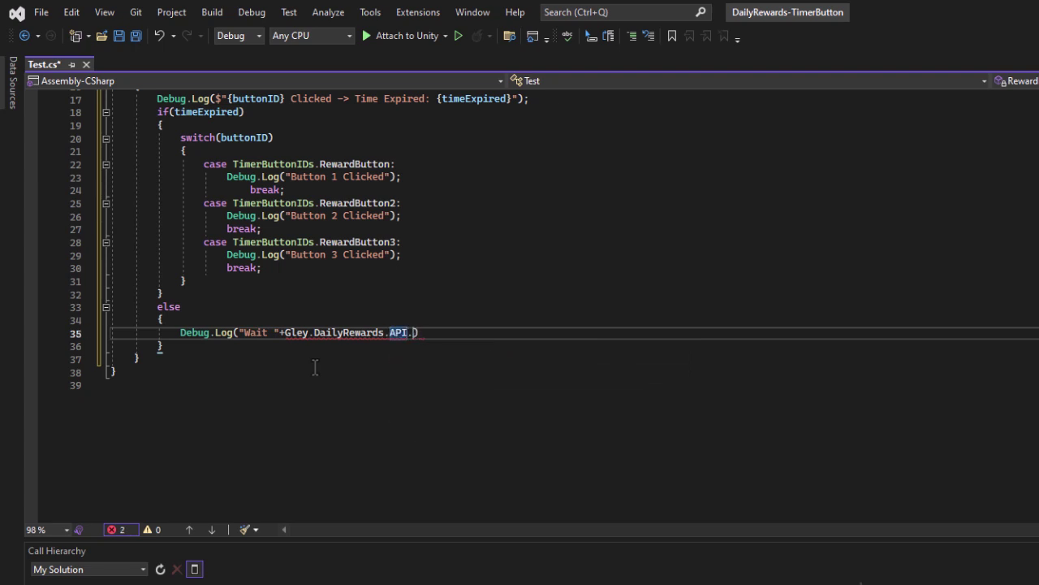
{"action": "type", "text": "."}
{"action": "key", "text": "Tab"}
{"action": "type", "text": ".ge"}
{"action": "key", "text": "Tab"}
{"action": "type", "text": "("}
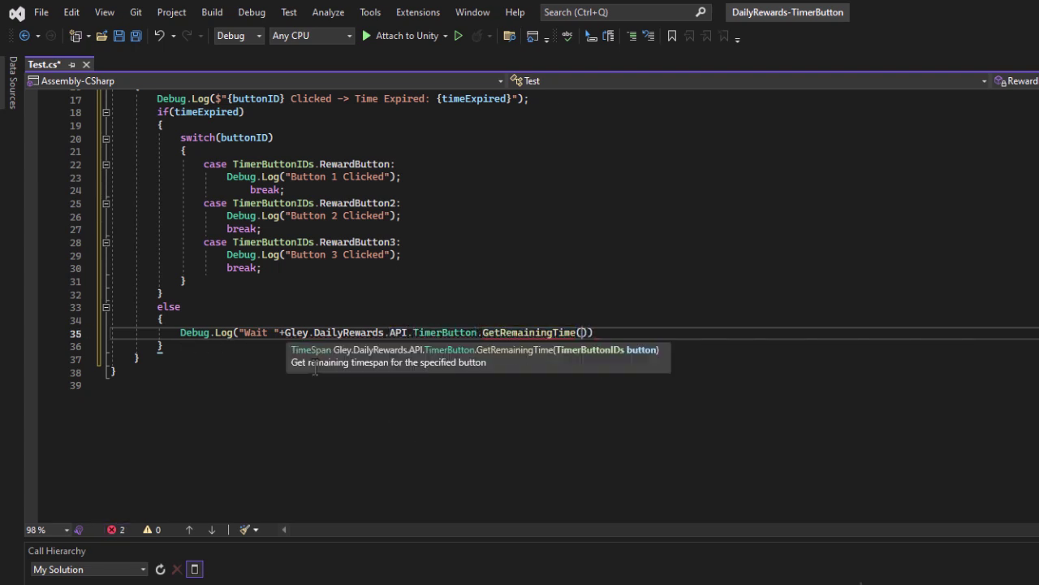
{"action": "type", "text": "bu"}
{"action": "key", "text": "Tab"}
{"action": "type", "text": "));"}
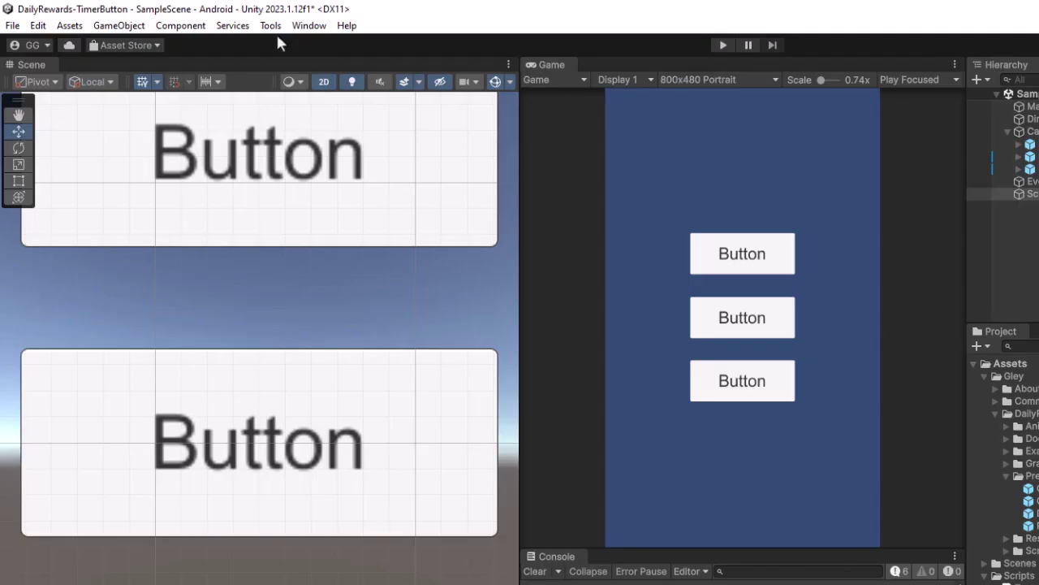
In Gley Daily Rewards settings, set the three timers' minutes to 1, 2 and 3
{"action": "left_click", "coordinate": [272, 25]}
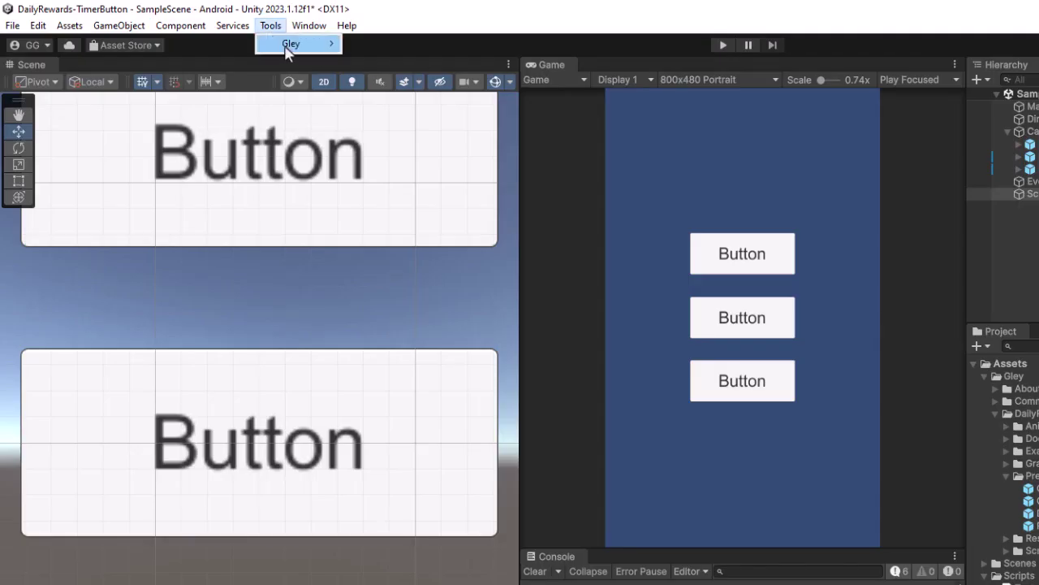
{"action": "mouse_move", "coordinate": [294, 41]}
{"action": "left_click", "coordinate": [395, 65]}
{"action": "left_click", "coordinate": [844, 190]}
{"action": "type", "text": "1"}
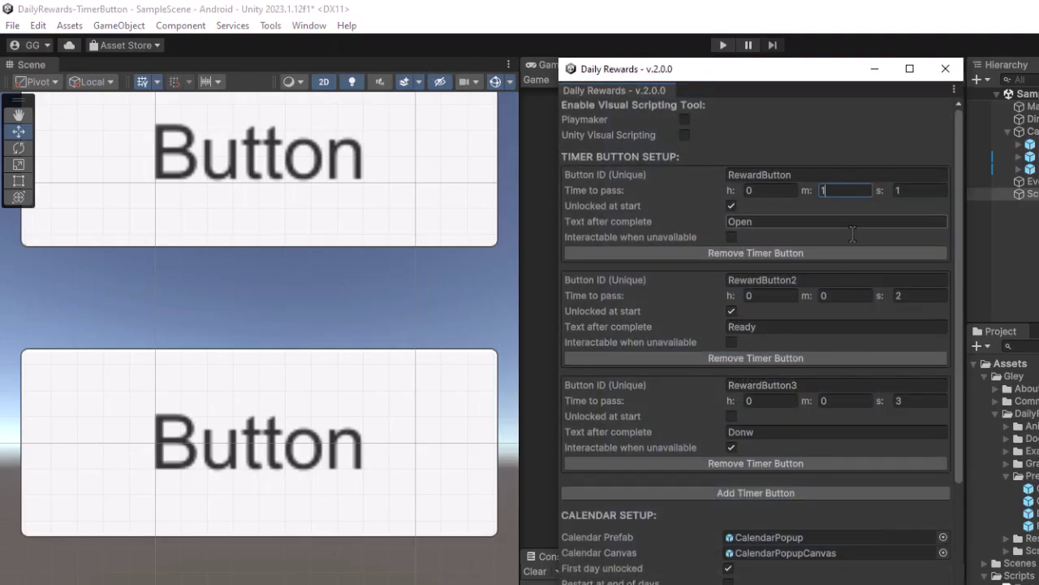
{"action": "left_click", "coordinate": [837, 295]}
{"action": "type", "text": "2"}
{"action": "left_click", "coordinate": [841, 401]}
{"action": "type", "text": "3"}
Set the seconds of all three timers to 0
{"action": "left_click", "coordinate": [901, 400]}
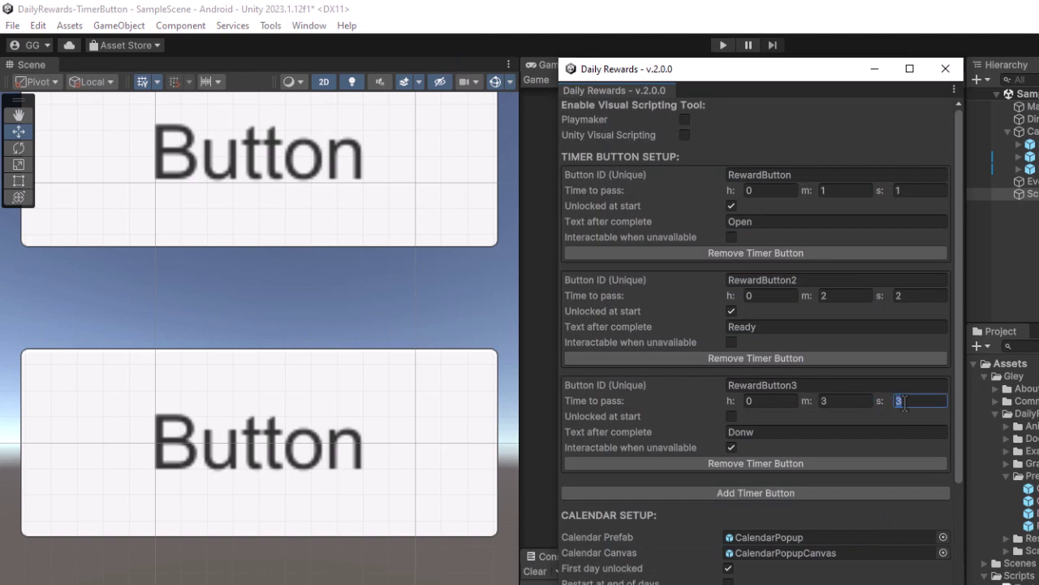
{"action": "type", "text": "0"}
{"action": "left_click", "coordinate": [909, 295]}
{"action": "type", "text": "0"}
{"action": "left_click", "coordinate": [910, 188]}
{"action": "type", "text": "0"}
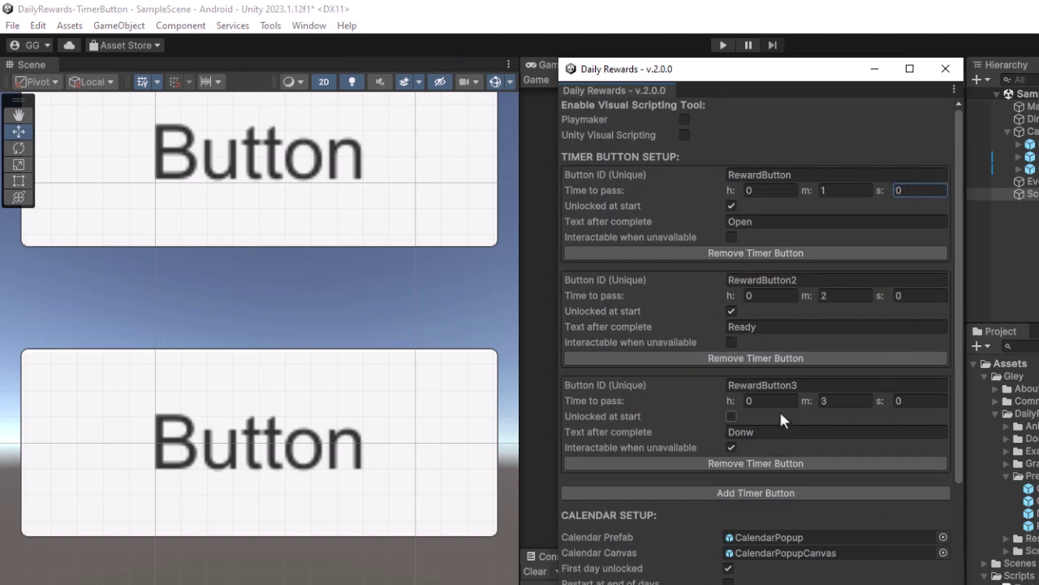
Correct the third button's completion text from 'Donw' to 'Done' and close the settings
{"action": "left_click", "coordinate": [773, 432]}
{"action": "type", "text": "Done"}
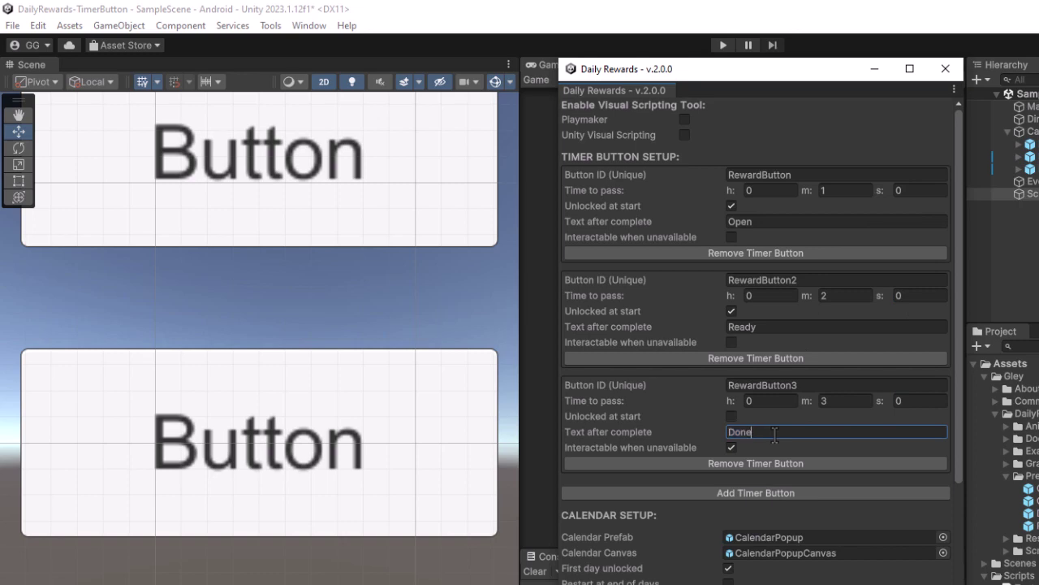
{"action": "scroll", "coordinate": [774, 471], "scroll_direction": "down", "scroll_amount": 3}
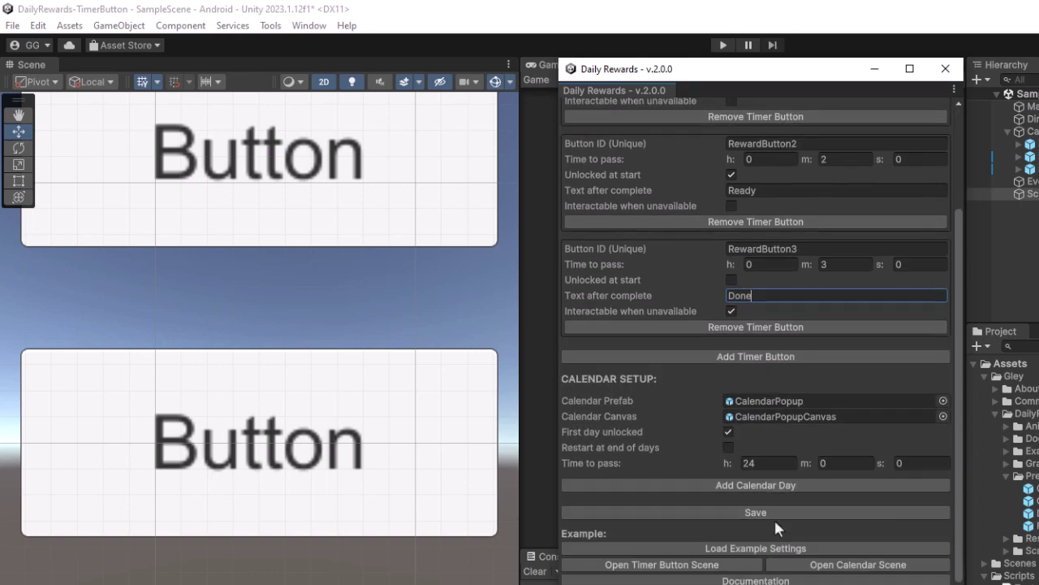
{"action": "left_click", "coordinate": [952, 71]}
Enter play mode and click the Open and Ready buttons to start their countdowns
{"action": "key", "text": "ctrl+p"}
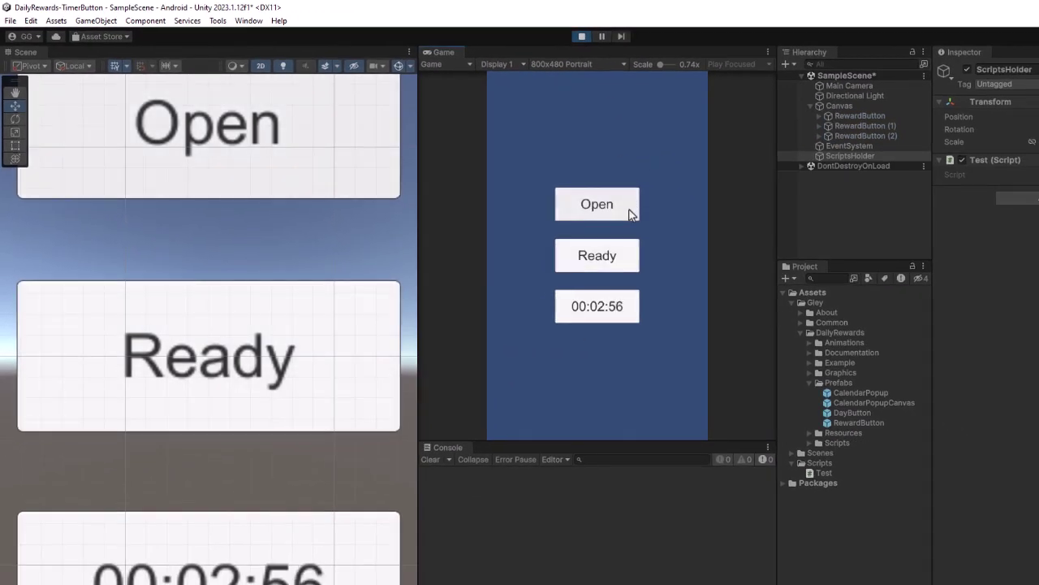
{"action": "left_click", "coordinate": [629, 214]}
{"action": "left_click", "coordinate": [625, 247]}
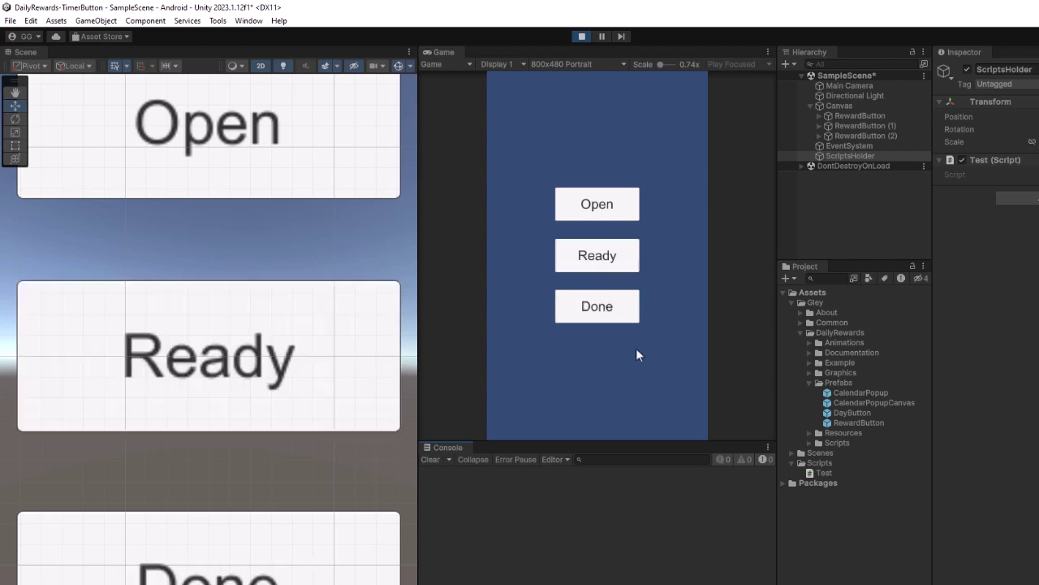
Click Open, Ready and Done again, then the running third timer to log a Wait message
{"action": "left_click", "coordinate": [610, 208]}
{"action": "left_click", "coordinate": [608, 255]}
{"action": "left_click", "coordinate": [608, 311]}
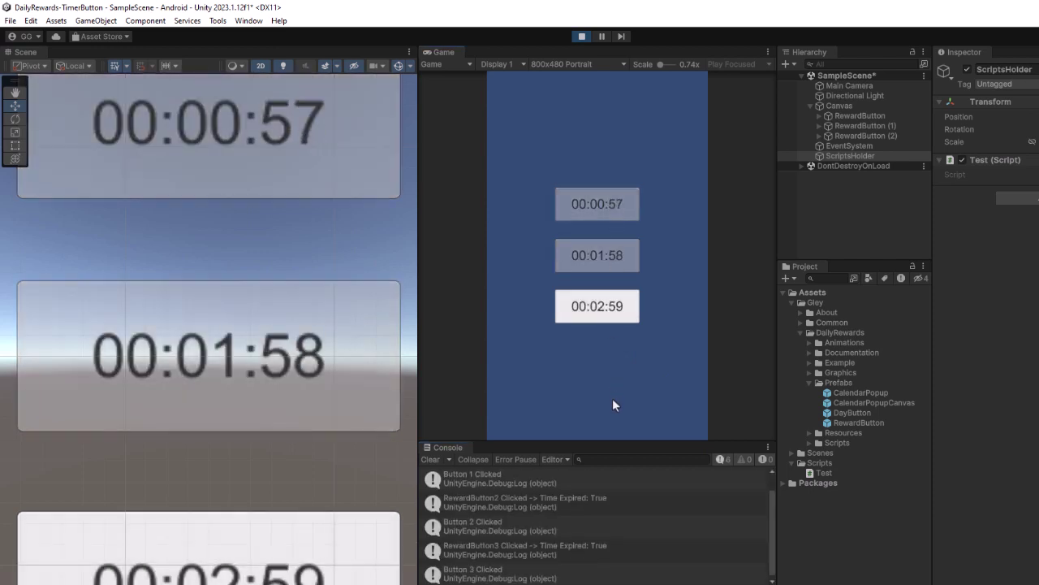
{"action": "left_click", "coordinate": [603, 310]}
{"action": "left_click", "coordinate": [582, 36]}
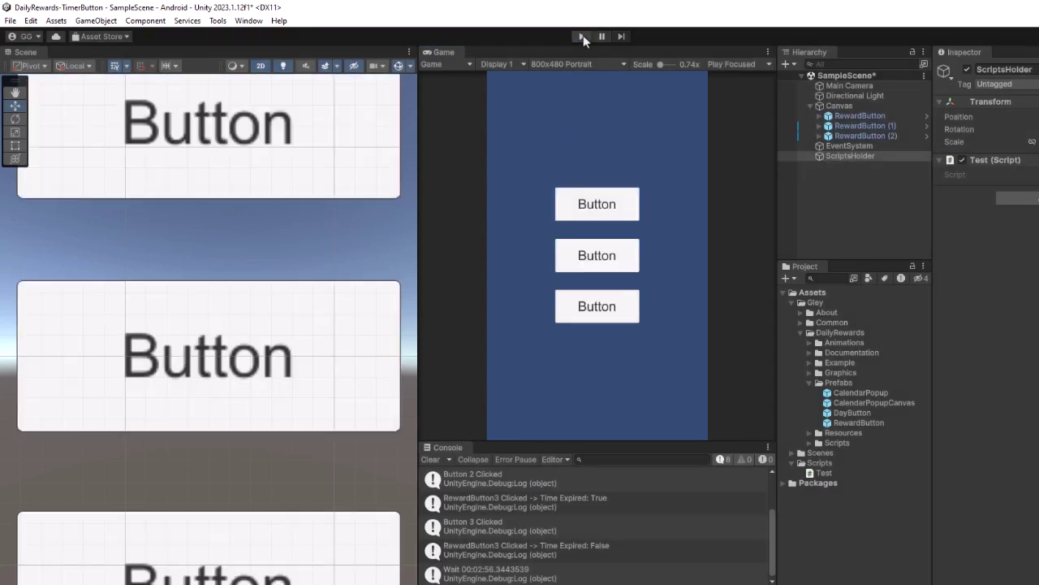